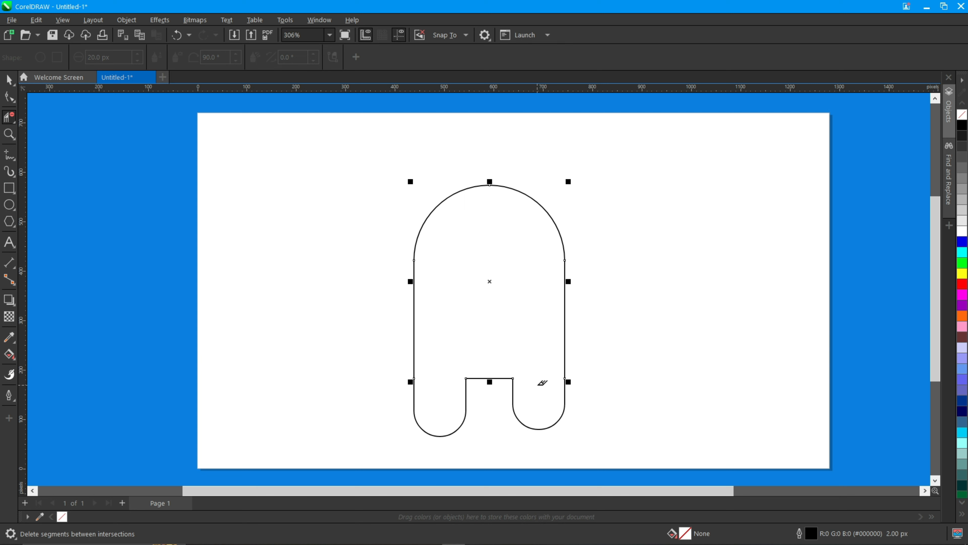
Smart-fill the inside of the body outline with a grey-blue fill
key("space")
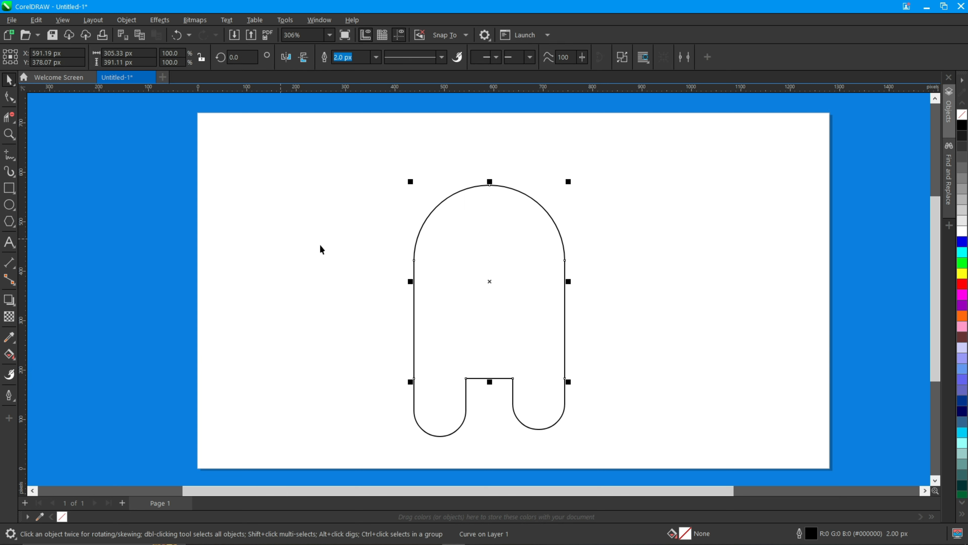
left_click(6, 358)
left_click(42, 366)
left_click(518, 345)
key("space")
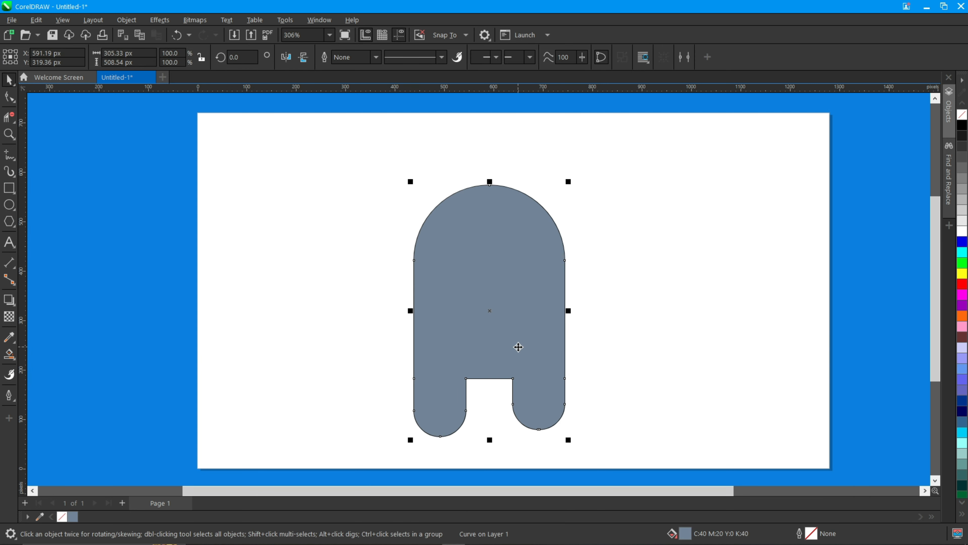
Delete the original body outline, keeping only the filled copy in the original place
left_click_drag(471, 337, 305, 341)
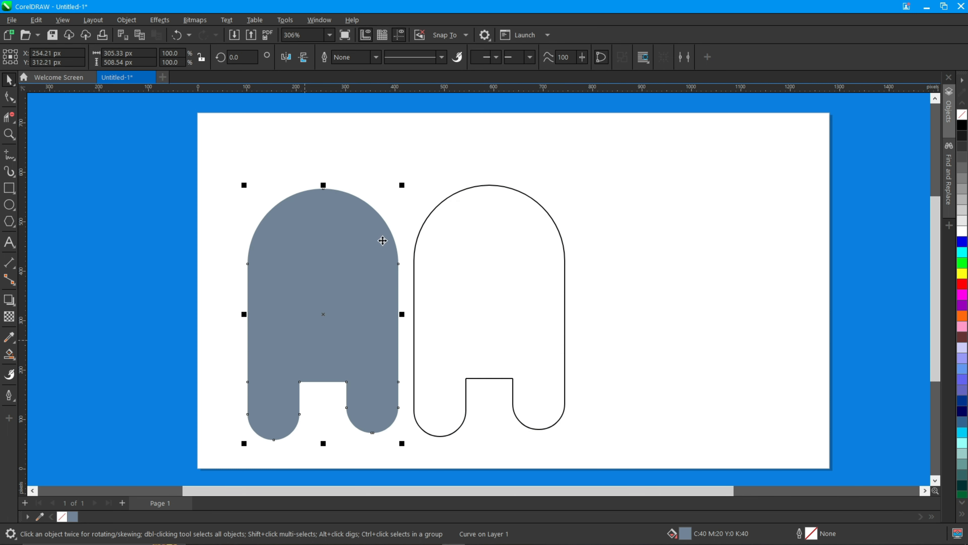
left_click_drag(587, 459, 604, 458)
key("Delete")
left_click_drag(348, 313, 522, 304)
Round the top-left inner corner of the gap between the legs by adding a node and curving the segment
left_click(15, 99)
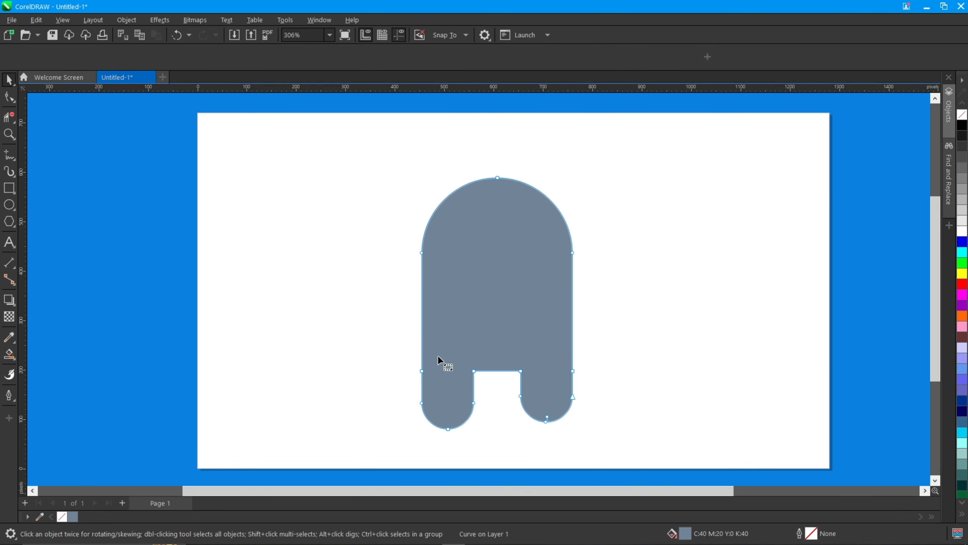
scroll(486, 373, "up", 3)
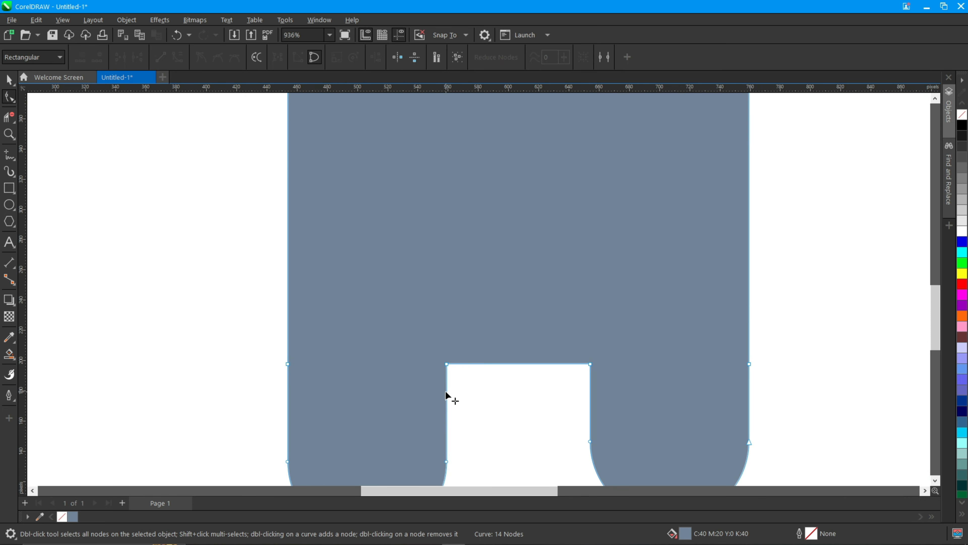
double_click(475, 364)
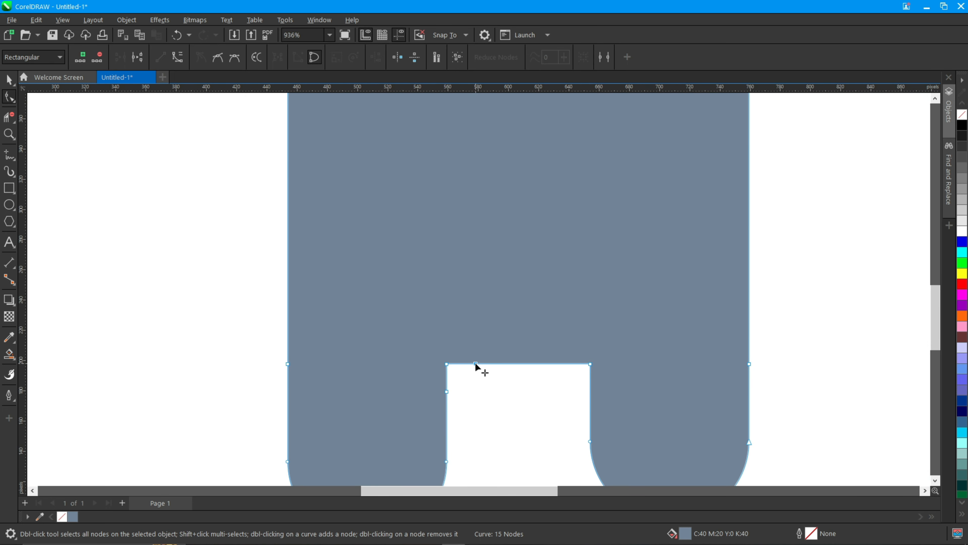
double_click(446, 364)
left_click(462, 369)
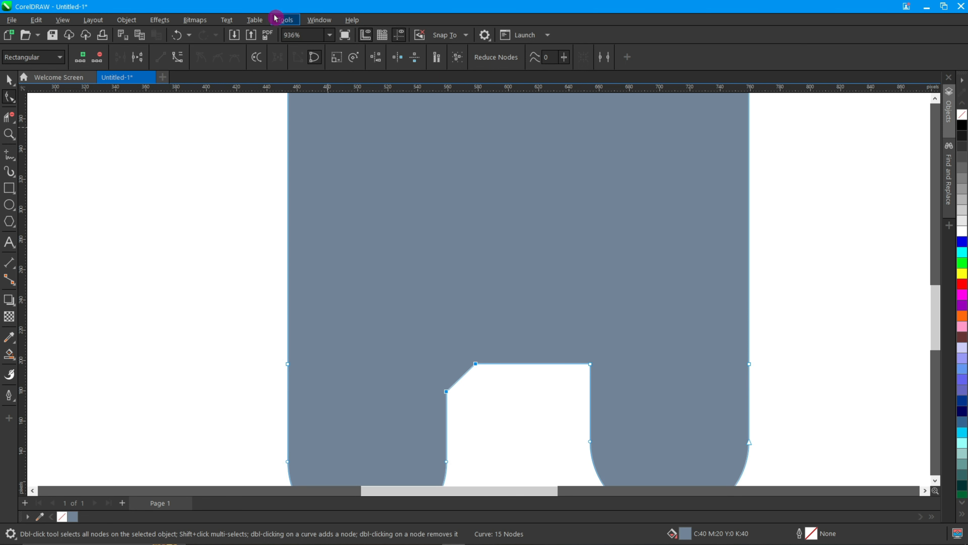
left_click(179, 58)
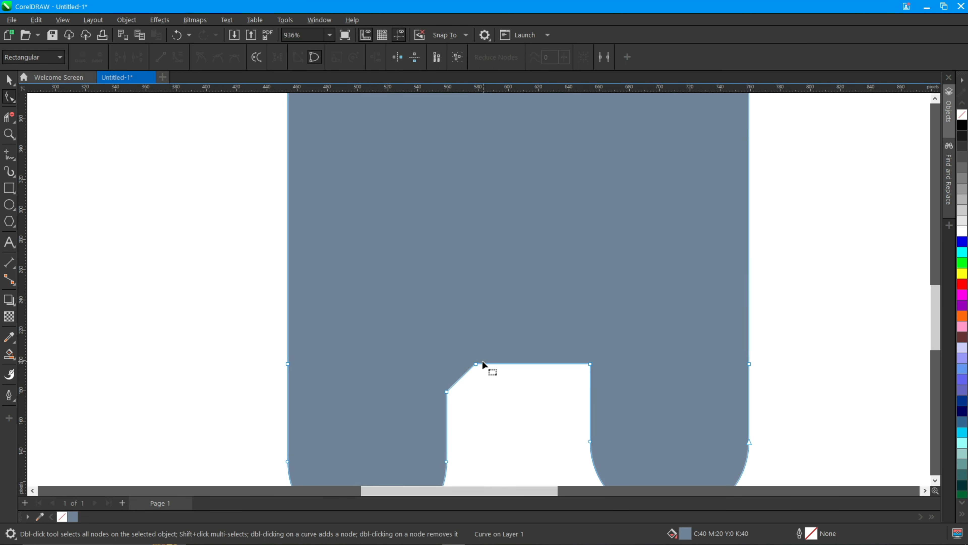
left_click(475, 365)
left_click_drag(466, 369, 446, 373)
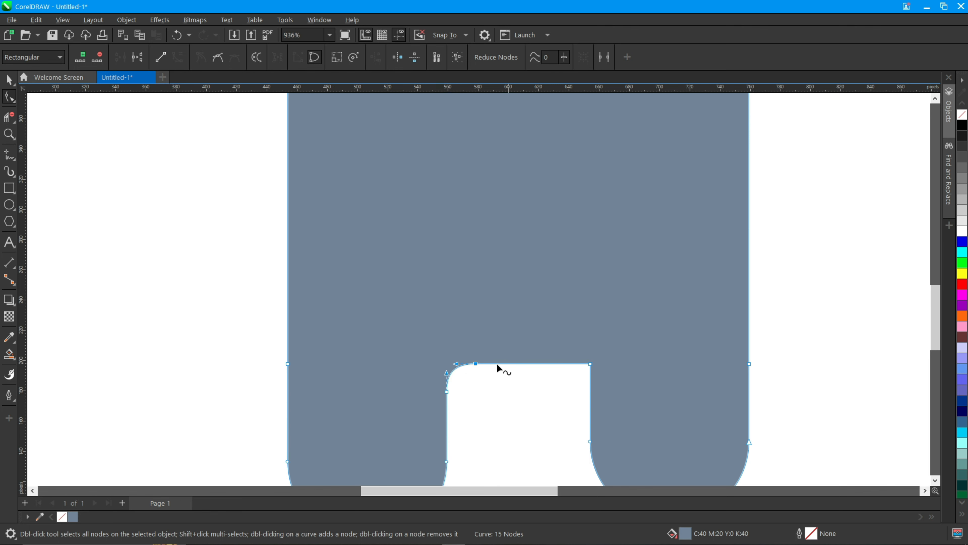
scroll(451, 368, "up", 3)
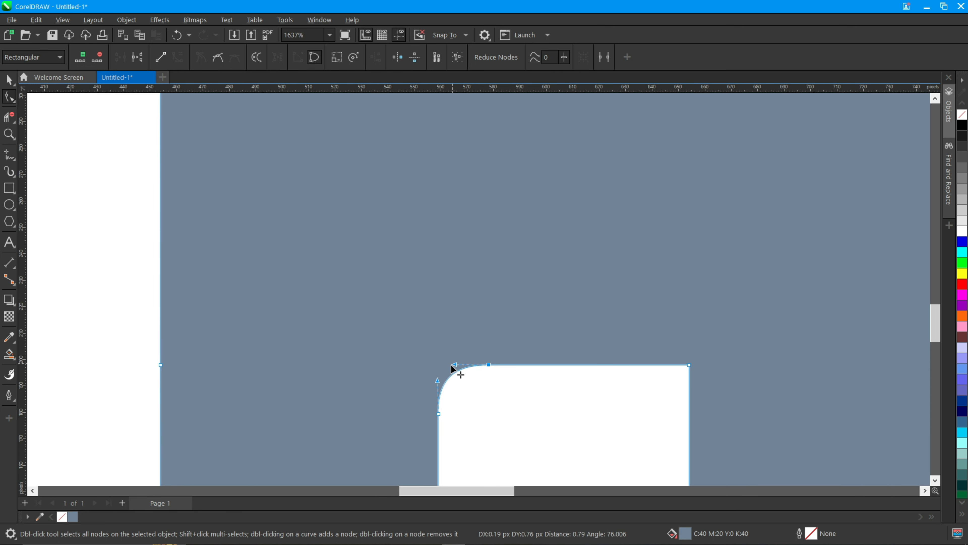
scroll(454, 368, "down", 6)
Draw an ellipse about 334 by 424 px overlapping the upper right part of the body
key("space")
left_click(626, 357)
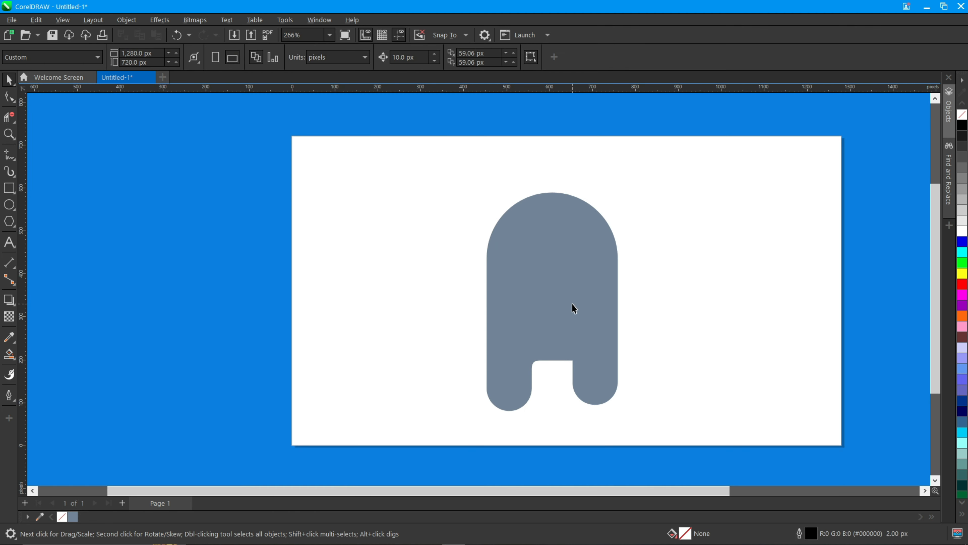
scroll(573, 304, "up", 2)
left_click(9, 205)
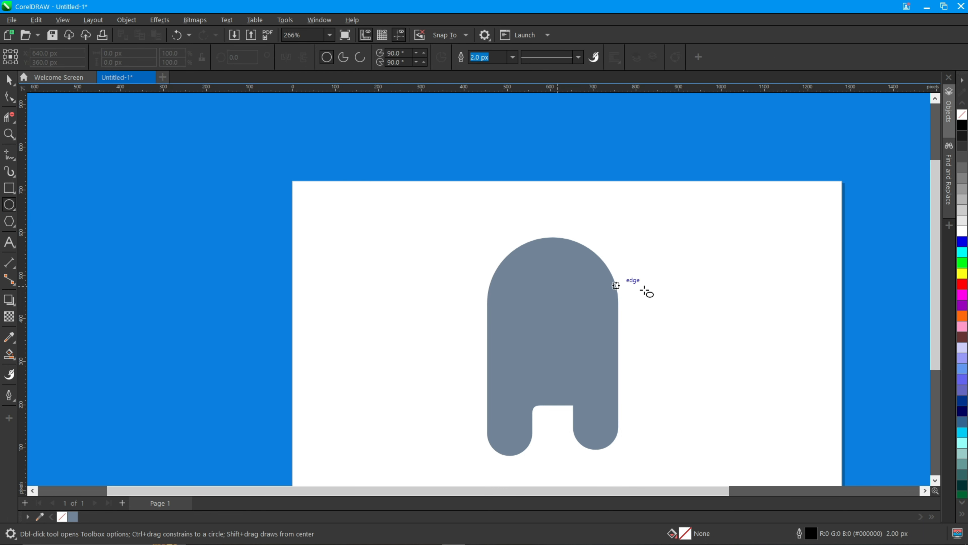
left_click_drag(570, 232, 713, 412)
left_click_drag(640, 322, 578, 290)
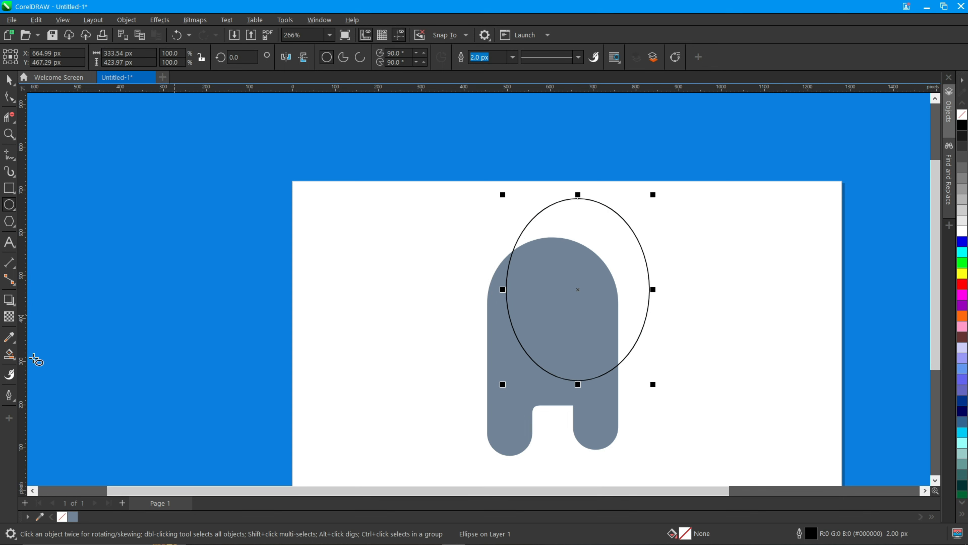
Smart-fill the area where the ellipse overlaps the body, then delete the ellipse
left_click(15, 356)
left_click(541, 344)
key("space")
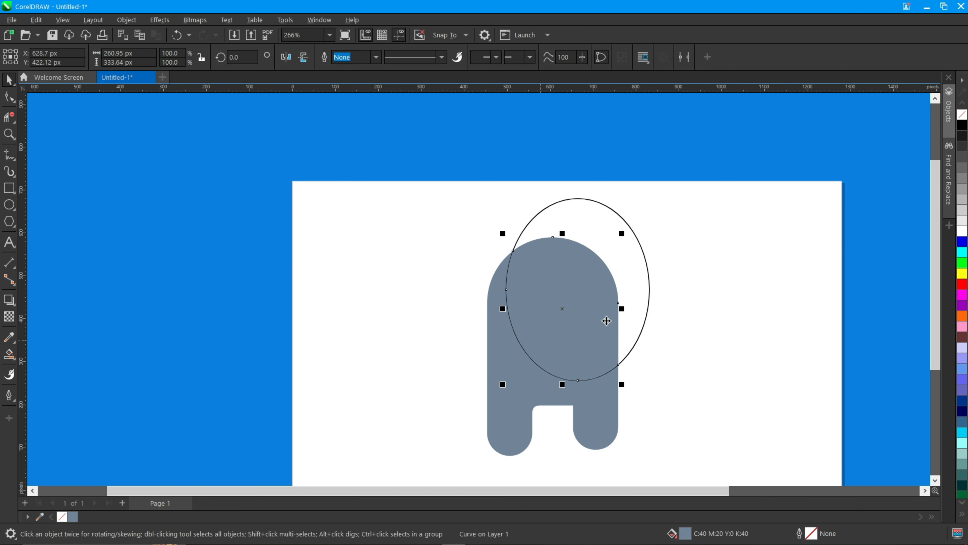
left_click(649, 304)
key("Delete")
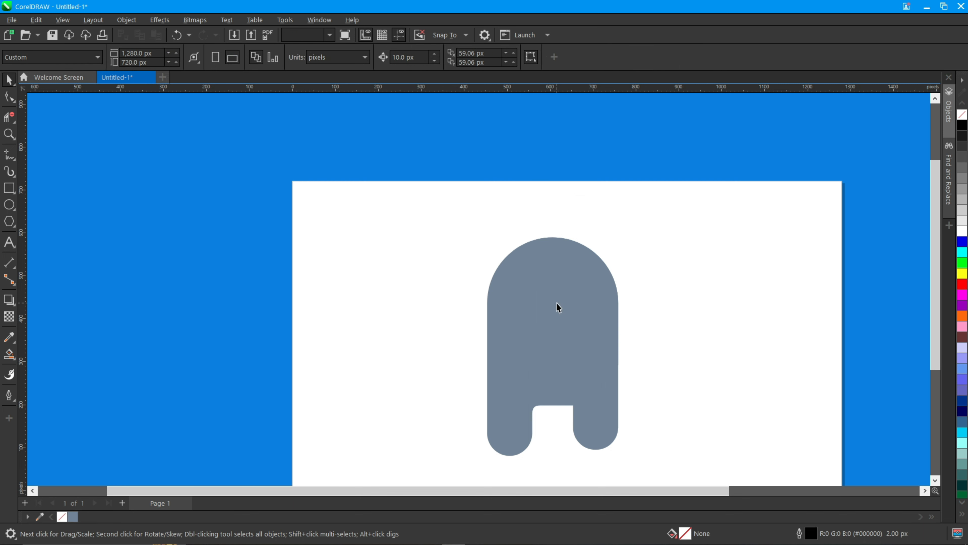
Fill the overlap shape light grey and the body a slightly darker grey
left_click(556, 302)
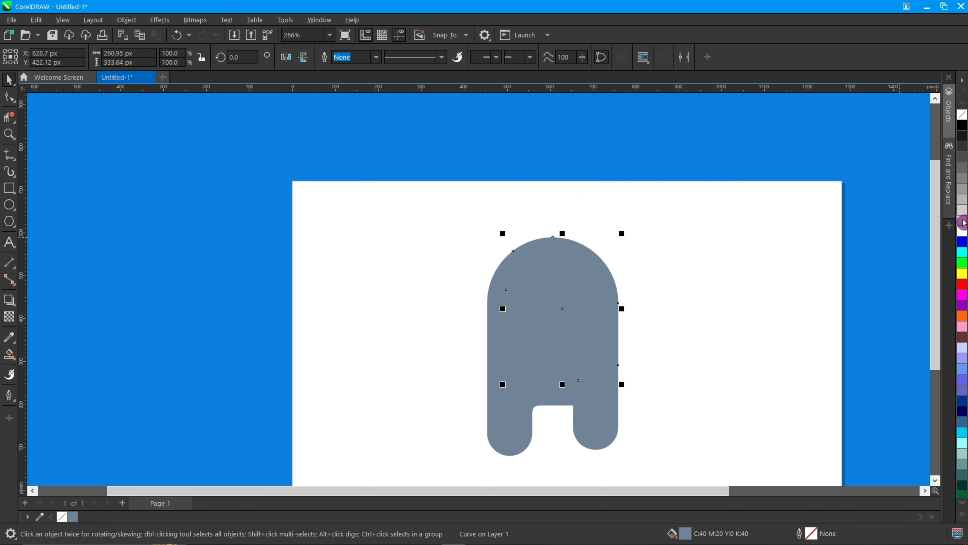
left_click(963, 222)
left_click(611, 414)
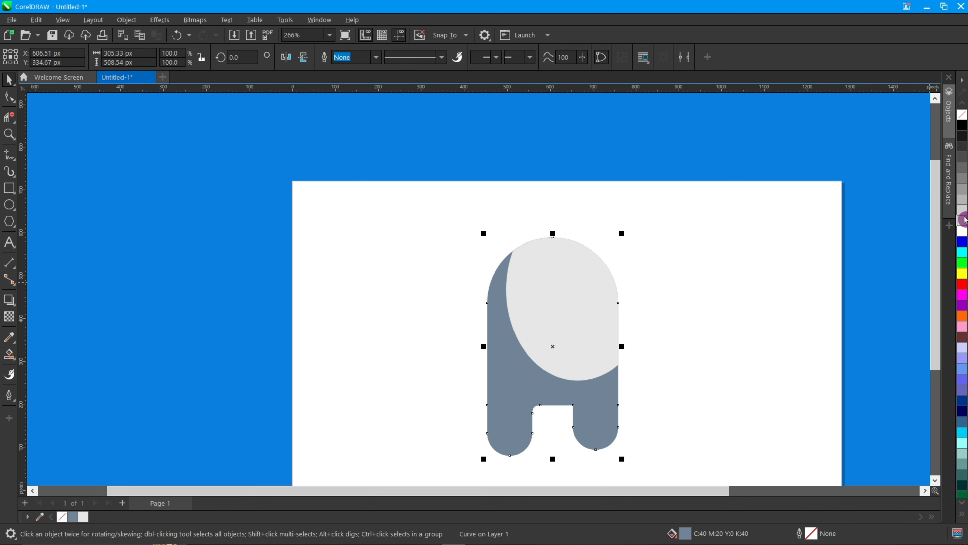
left_click(963, 216)
key("Escape")
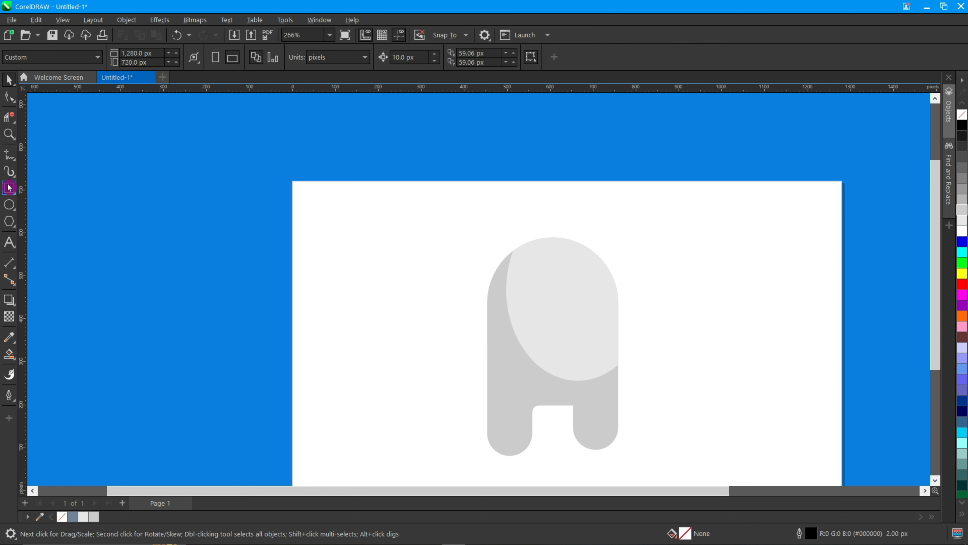
Draw a rectangle about 217 by 82 px across the upper right of the head for the visor
key("F6")
left_click_drag(560, 272, 640, 307)
left_click_drag(558, 289, 545, 291)
key("space")
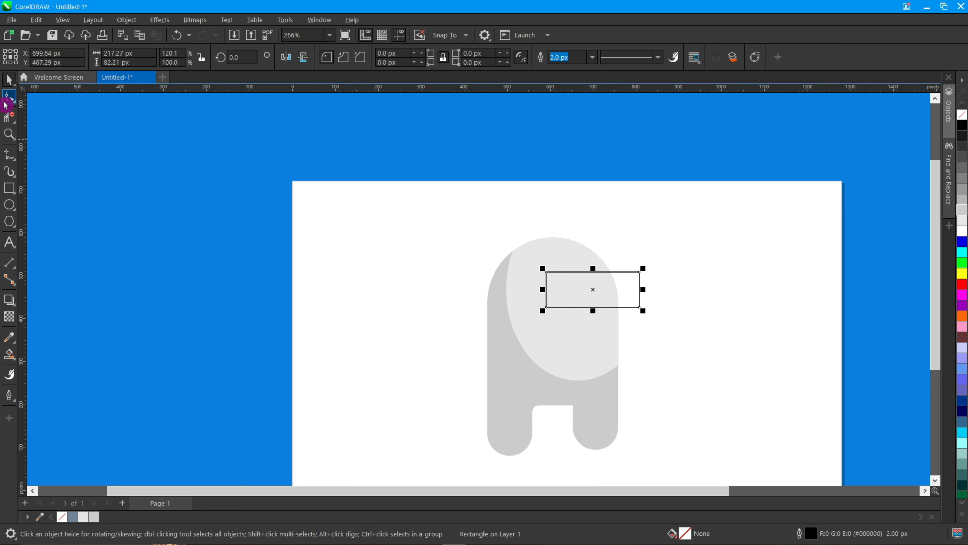
Round the visor rectangle's corners into a pill shape and fill it light purple
left_click(5, 104)
left_click_drag(640, 272, 523, 331)
key("space")
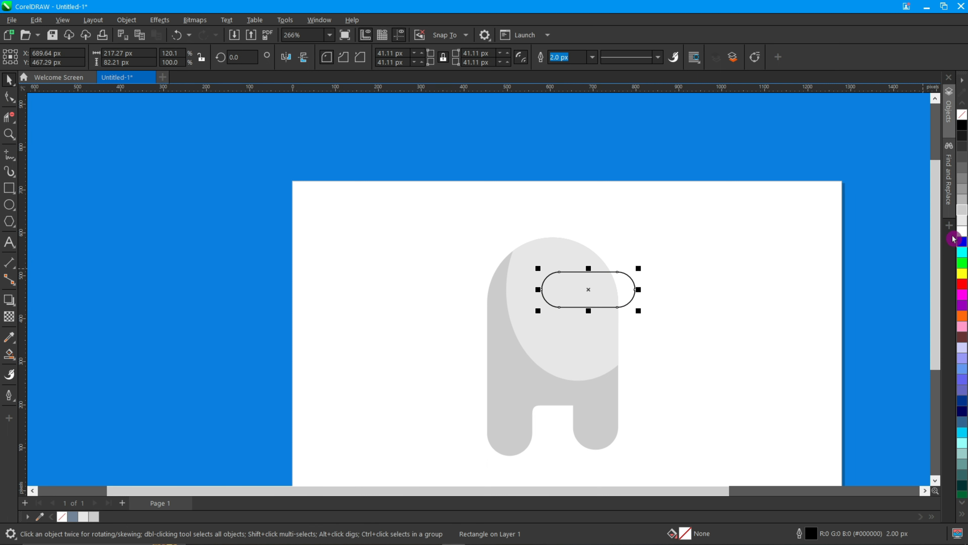
left_click(963, 359)
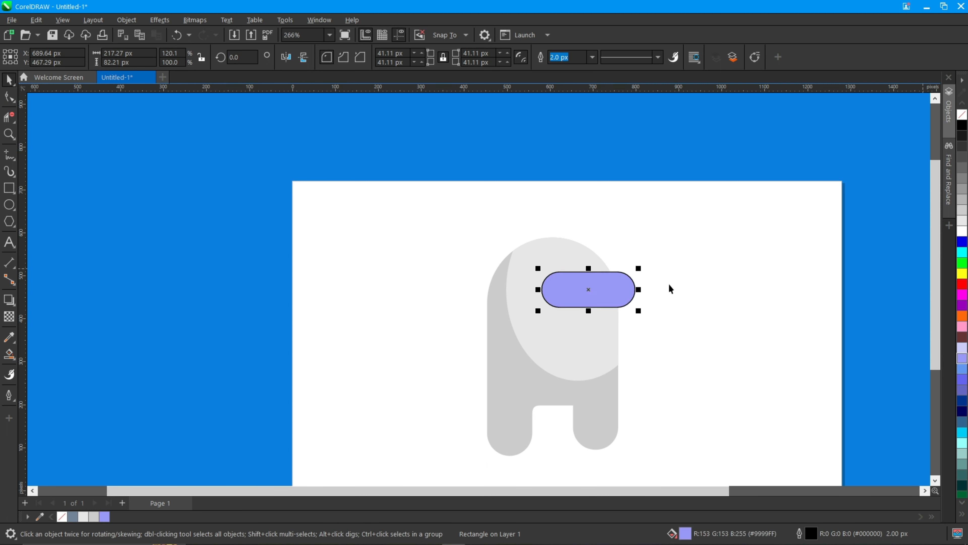
Duplicate the visor slightly upward, smart-fill the crescent between the copies and fill it lavender
left_click_drag(590, 293, 594, 285)
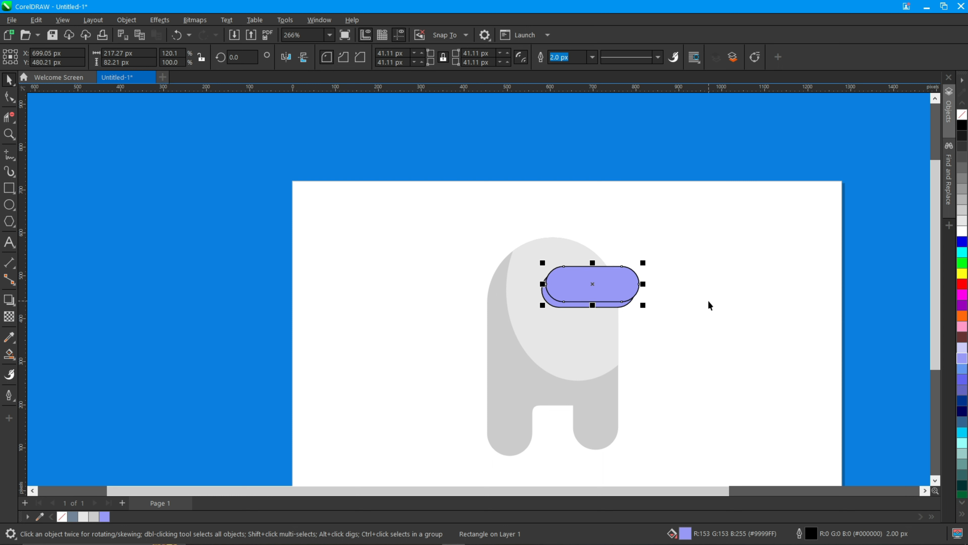
left_click(11, 357)
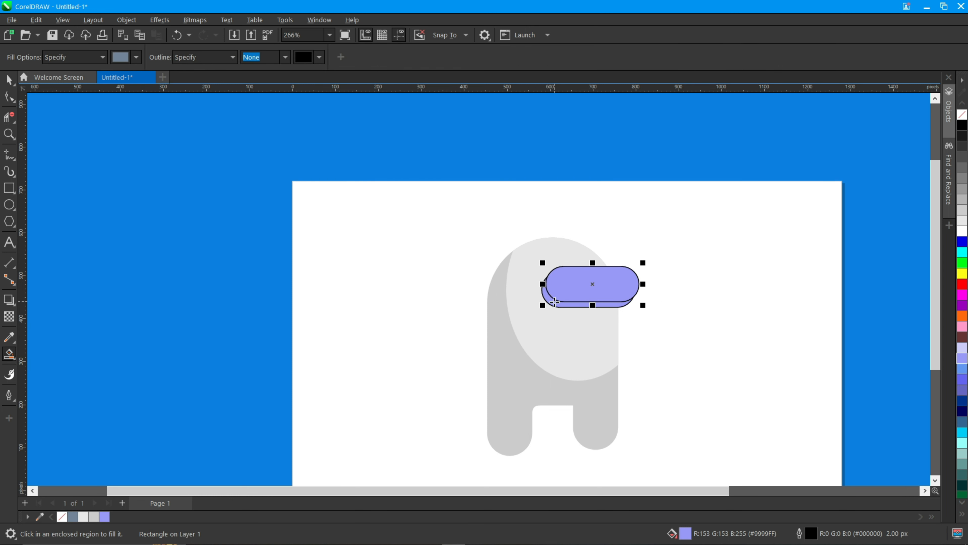
left_click(555, 301)
key("space")
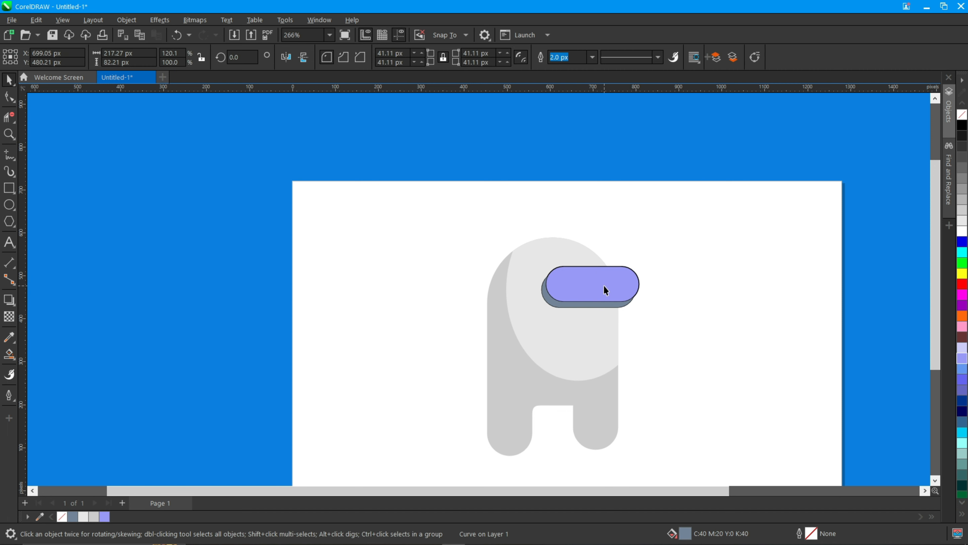
left_click(581, 305)
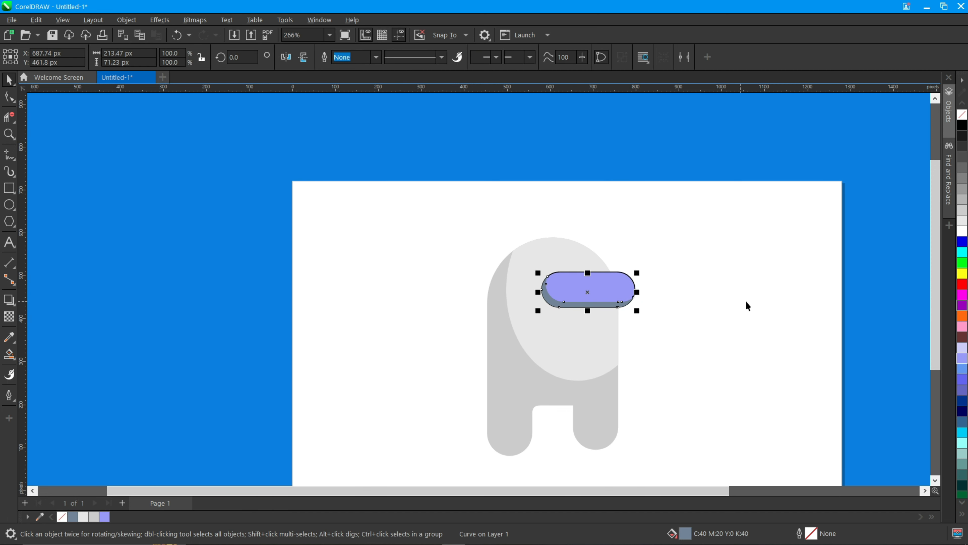
left_click(963, 349)
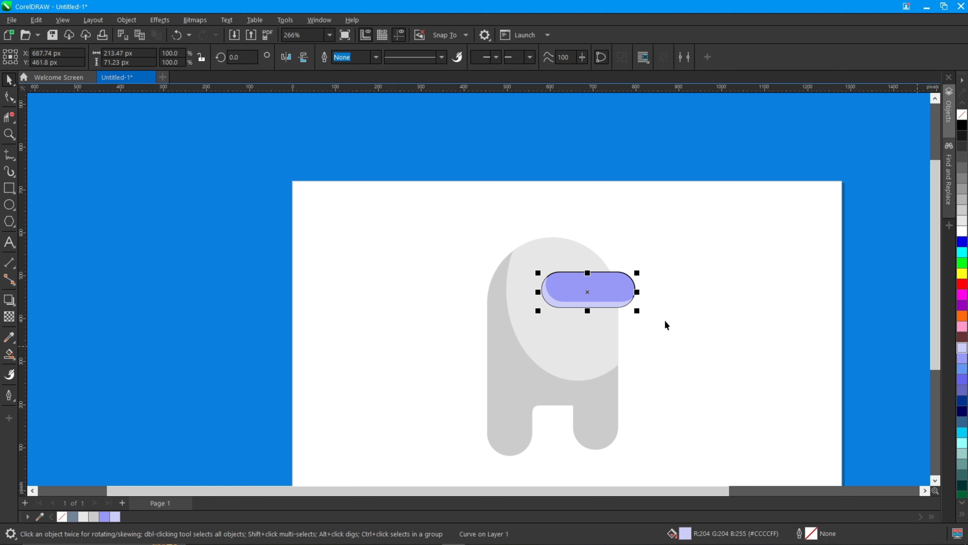
Scale the upper visor copy down into a small highlight, fill it blue and remove its outline
left_click(624, 290)
left_click_drag(538, 268, 595, 286)
left_click_drag(965, 348, 950, 360)
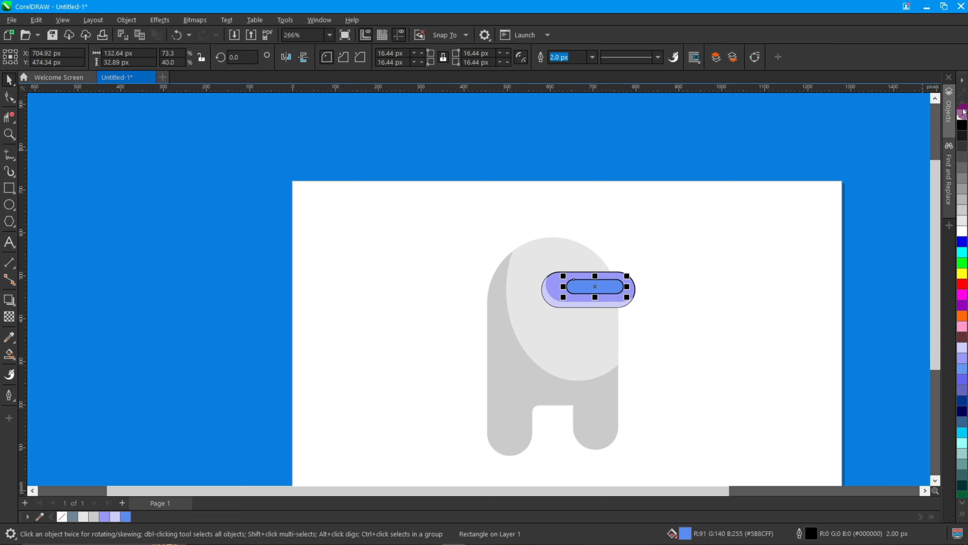
right_click(959, 117)
left_click(711, 116)
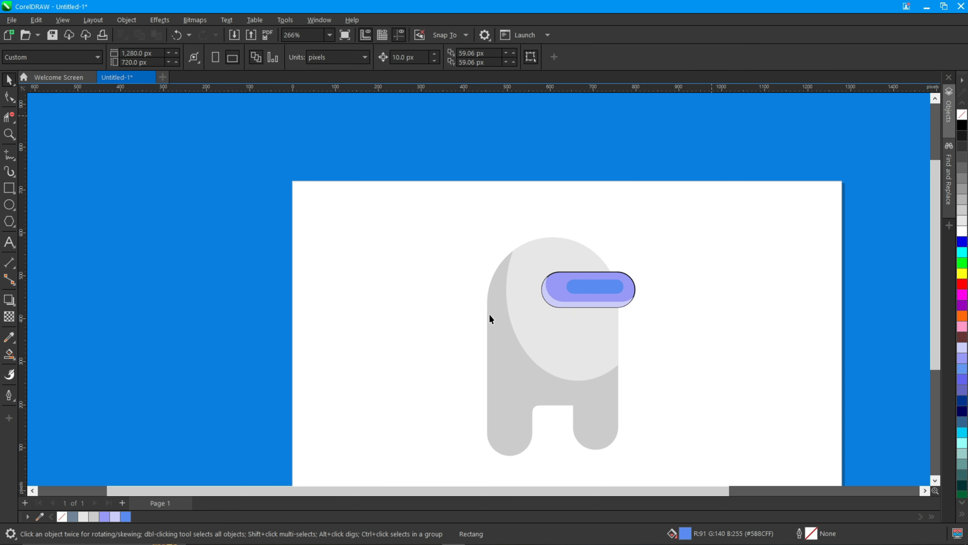
Draw a backpack rectangle about 61 by 210 px left of the body and round its left corners
left_click(11, 192)
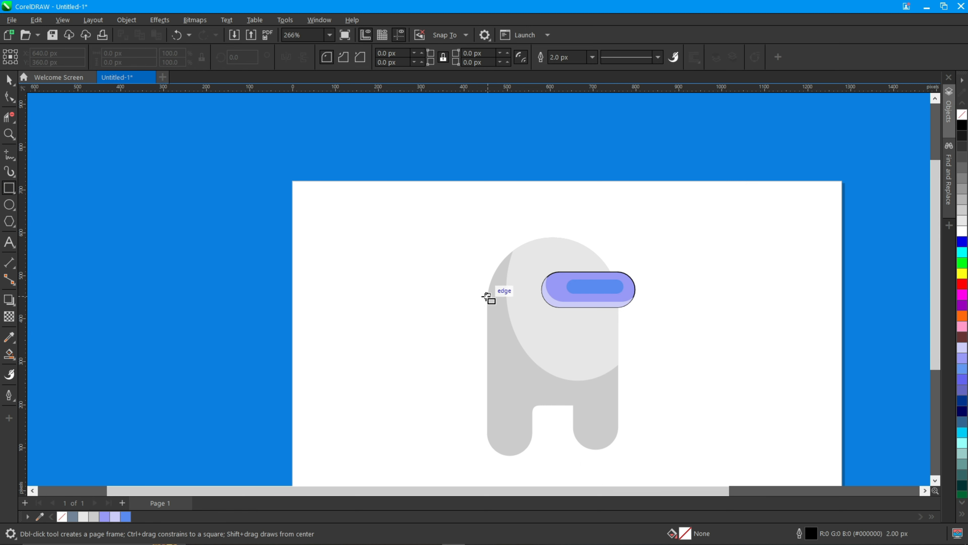
left_click_drag(488, 296, 461, 387)
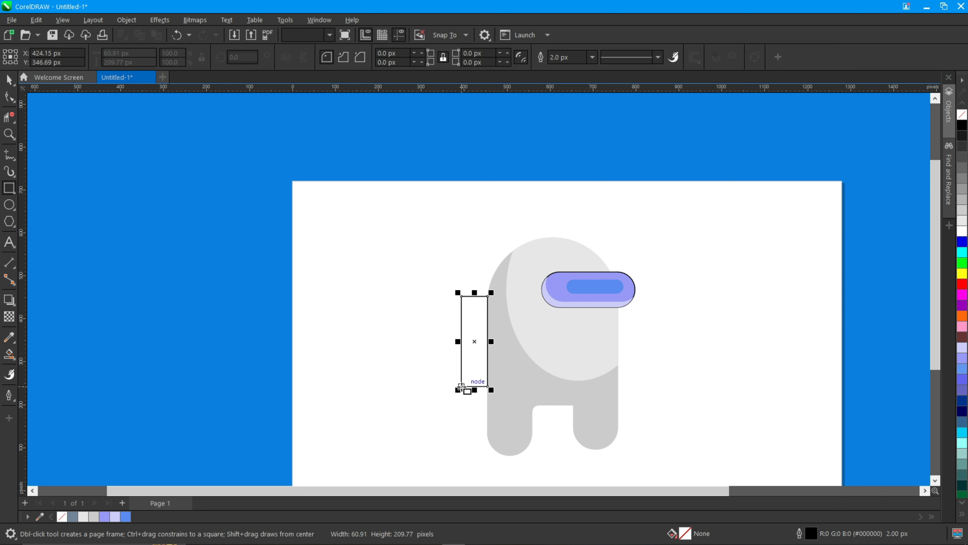
left_click(14, 102)
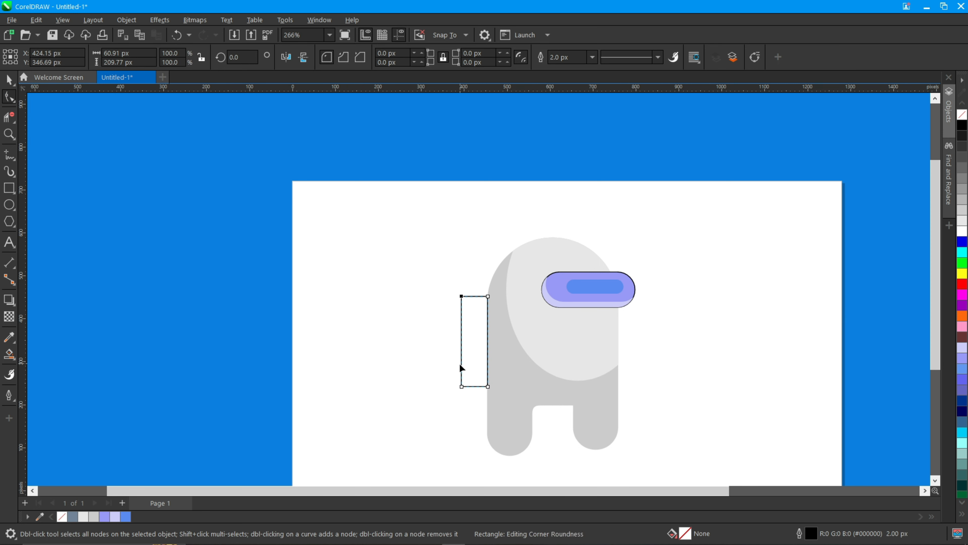
left_click_drag(462, 385, 462, 372)
key("space")
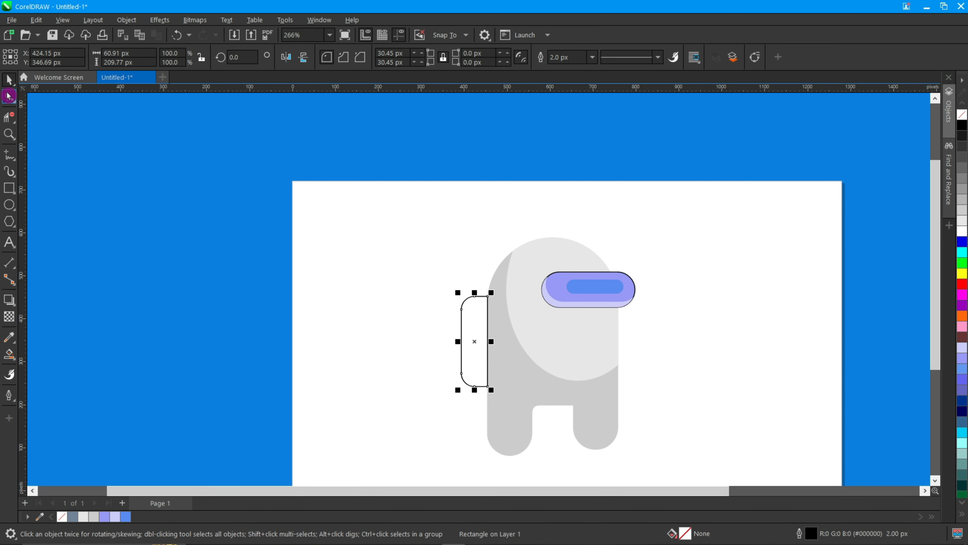
Convert the backpack rectangle to curves and adjust its upper-left curve slightly
right_click(482, 334)
left_click(507, 13)
left_click(304, 60)
key("space")
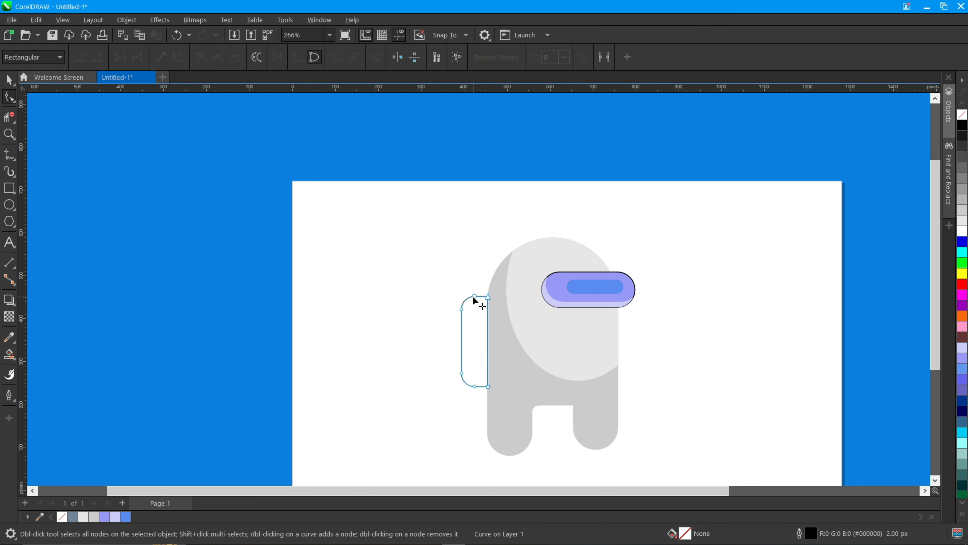
left_click_drag(461, 312, 462, 321)
key("space")
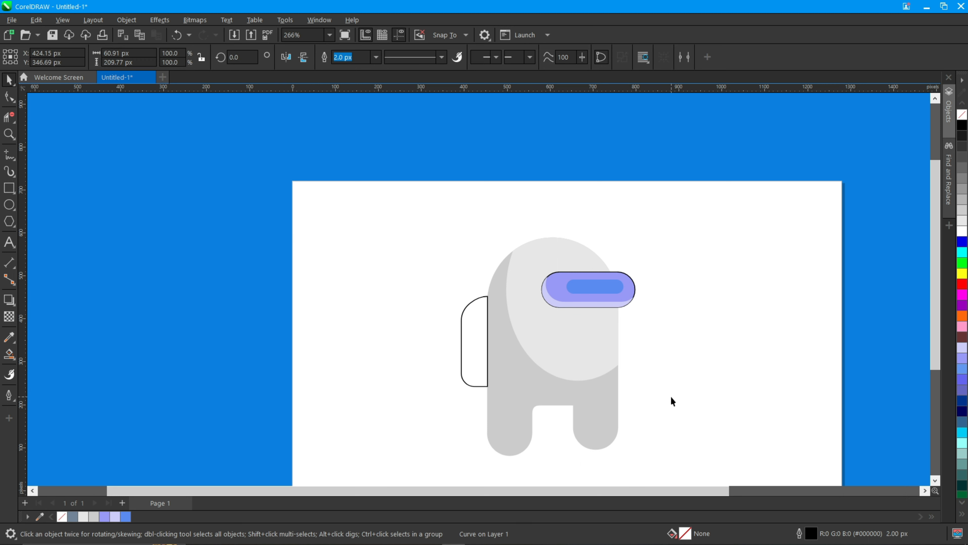
Fill the backpack with 20% Black
left_click(671, 396)
left_click(475, 301)
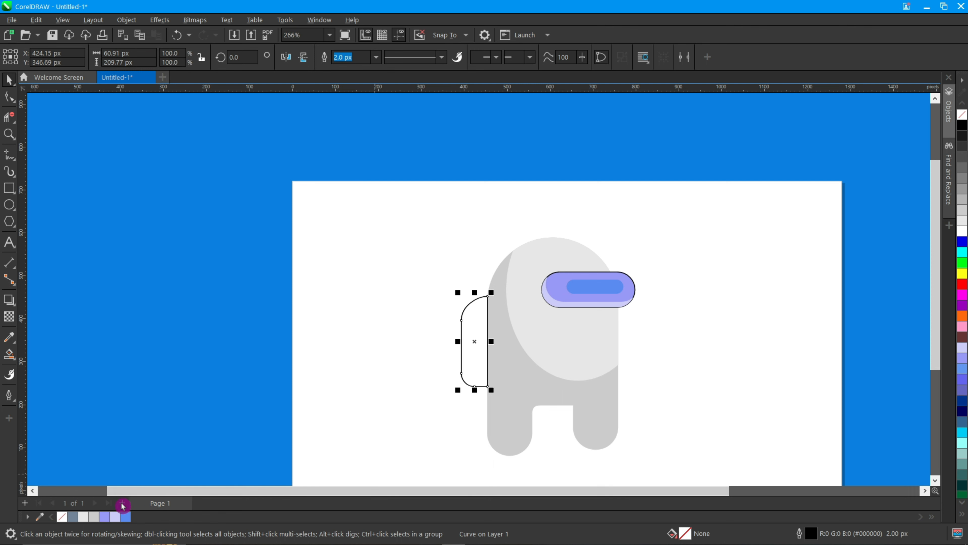
left_click(97, 517)
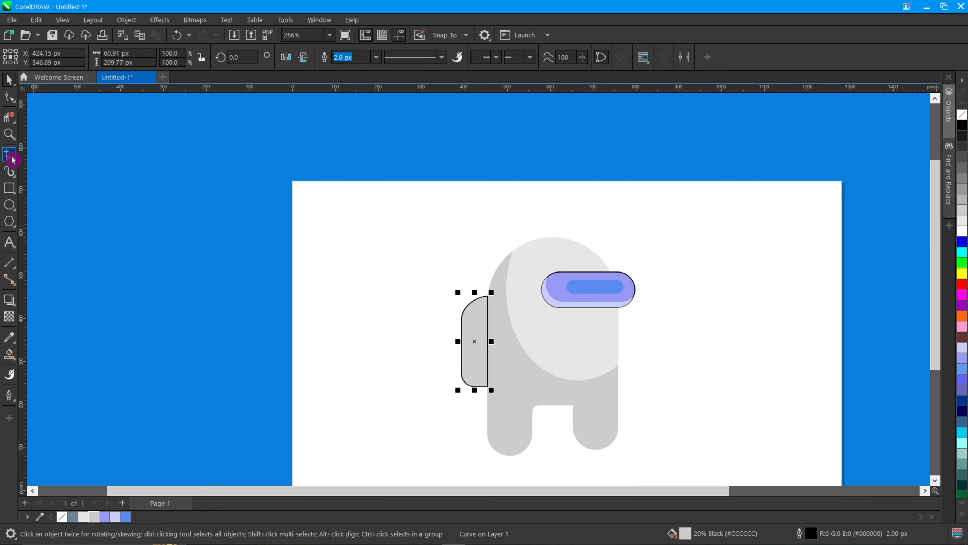
Draw a curved line across the upper part of the backpack from its right edge to its left edge
left_click_drag(13, 159, 27, 177)
scroll(476, 307, "up", 3)
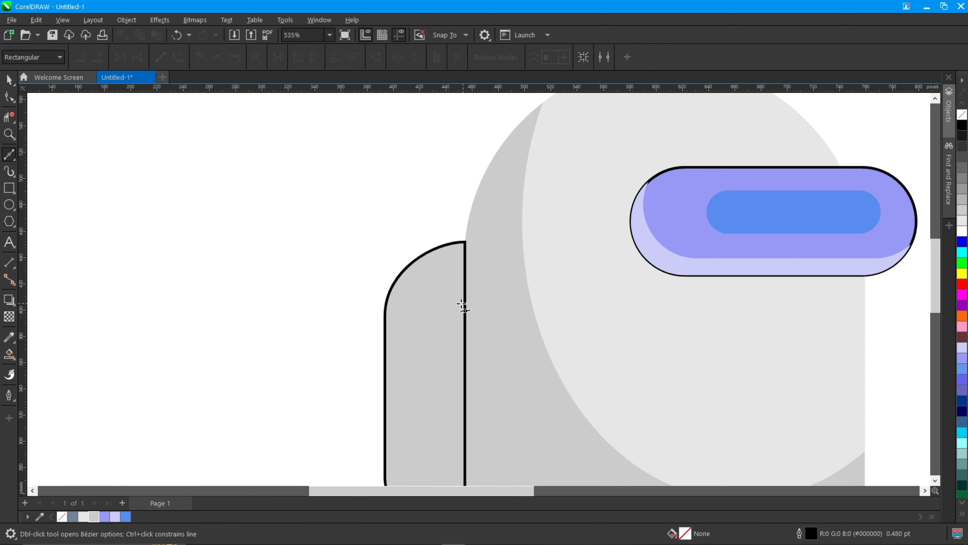
scroll(465, 303, "down", 3)
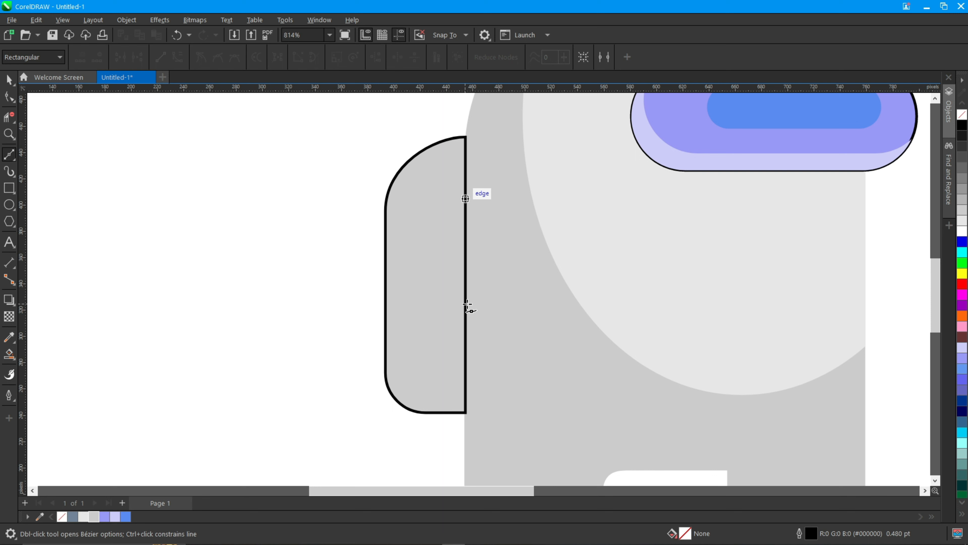
left_click(466, 184)
left_click_drag(386, 243, 348, 300)
key("space")
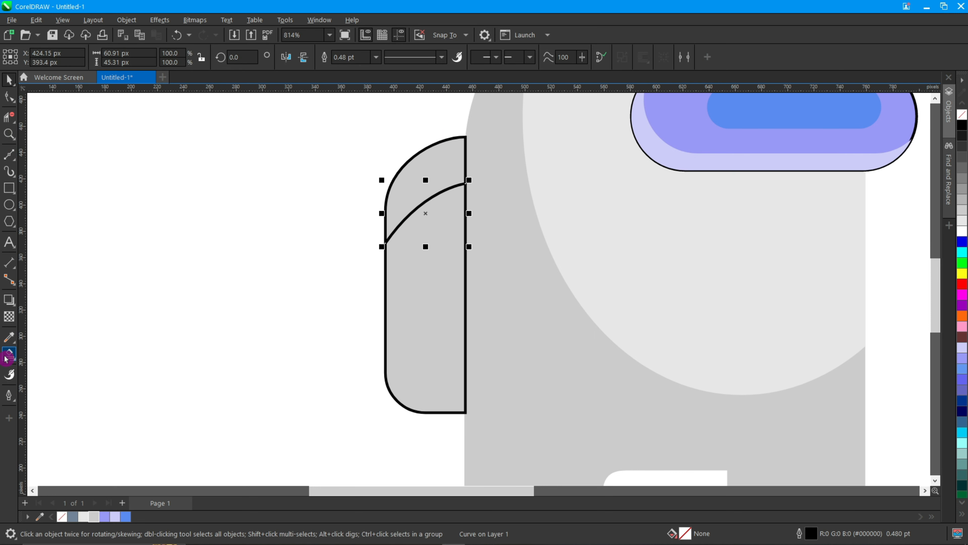
Smart-fill the backpack area above the curve and colour it light grey
left_click(6, 358)
left_click(453, 171)
key("space")
scroll(455, 174, "down", 2)
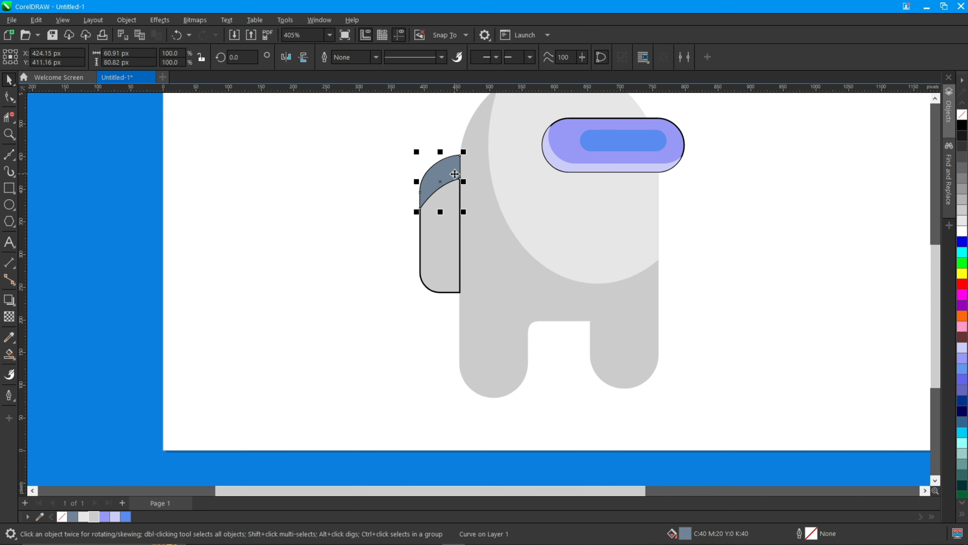
scroll(455, 174, "down", 3)
scroll(454, 174, "up", 3)
left_click(83, 516)
Select the body, backpack and visor and give them a thick 4 pt black outline
scroll(430, 214, "up", 4)
left_click(819, 164)
left_click(946, 120)
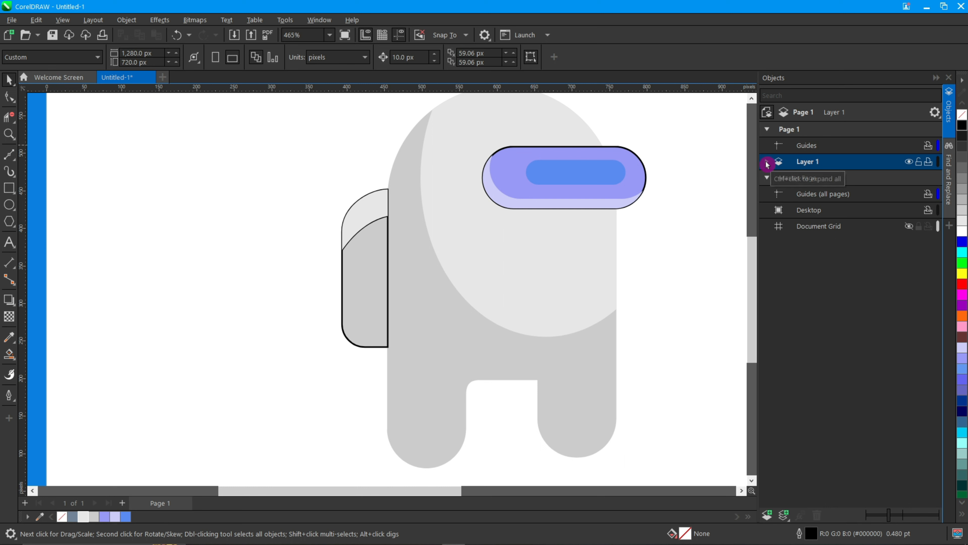
left_click(766, 161)
scroll(432, 227, "down", 3)
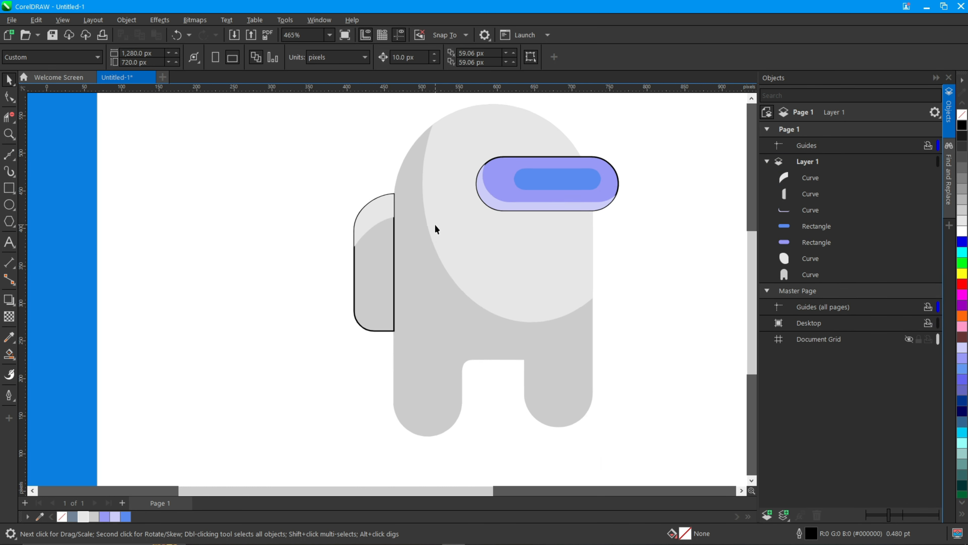
left_click(810, 193)
left_click(813, 177)
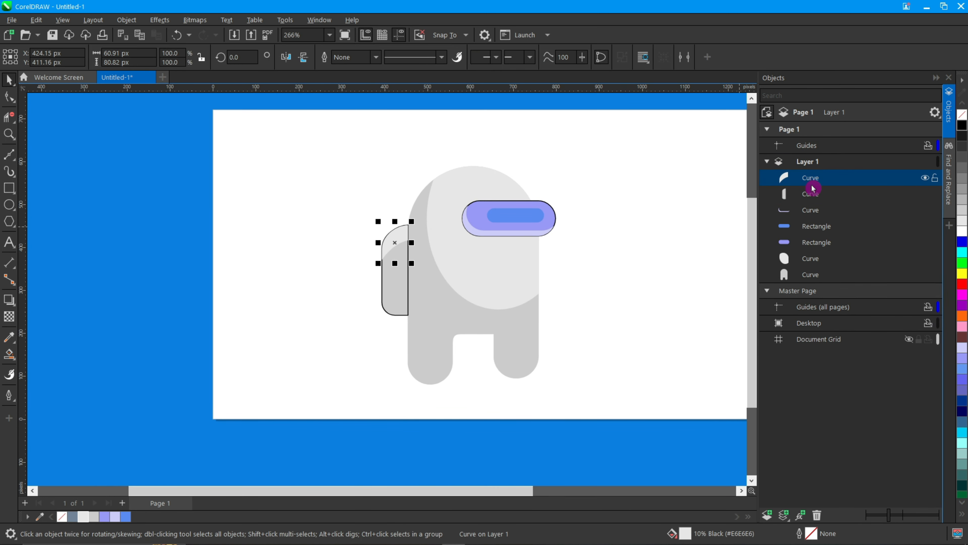
left_click(812, 199)
left_click(438, 318, "shift")
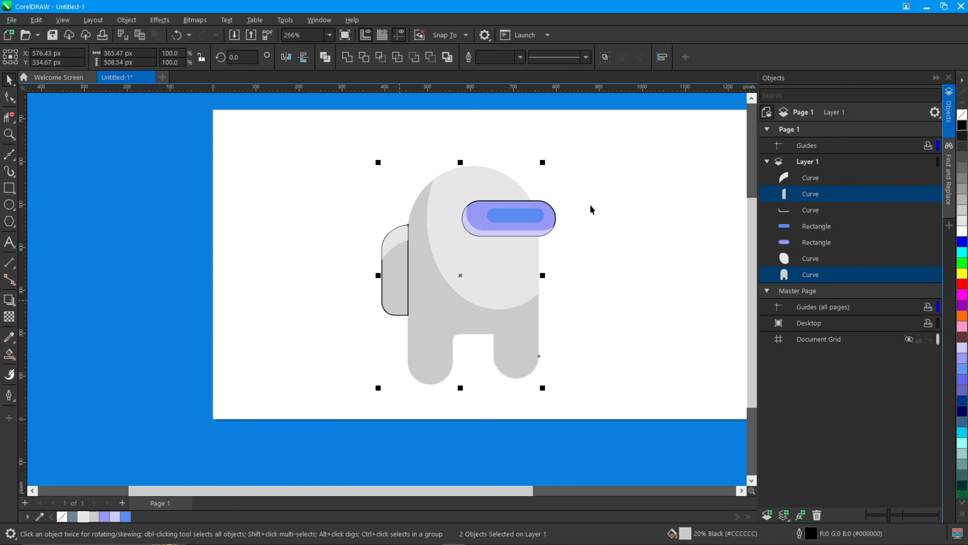
left_click(479, 212, "shift")
left_click(6, 394)
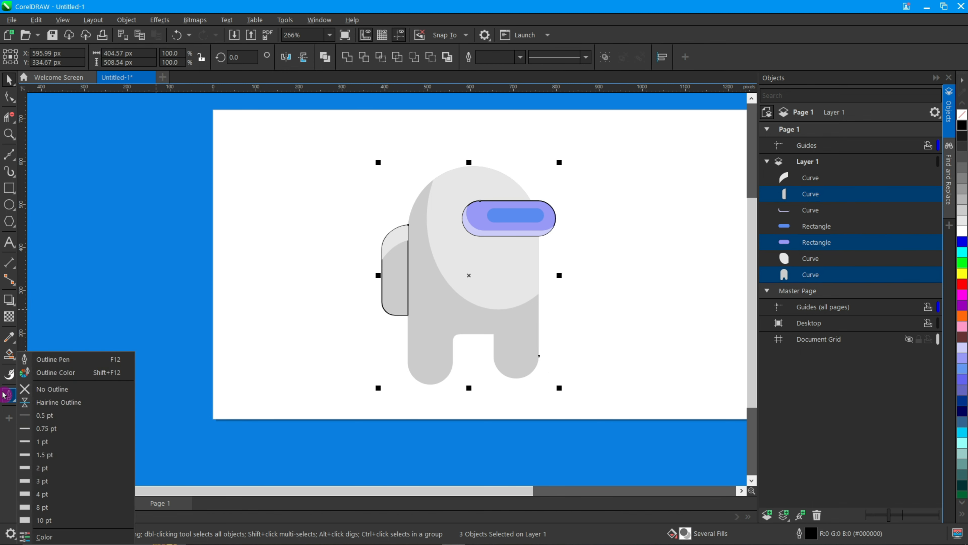
left_click(66, 363)
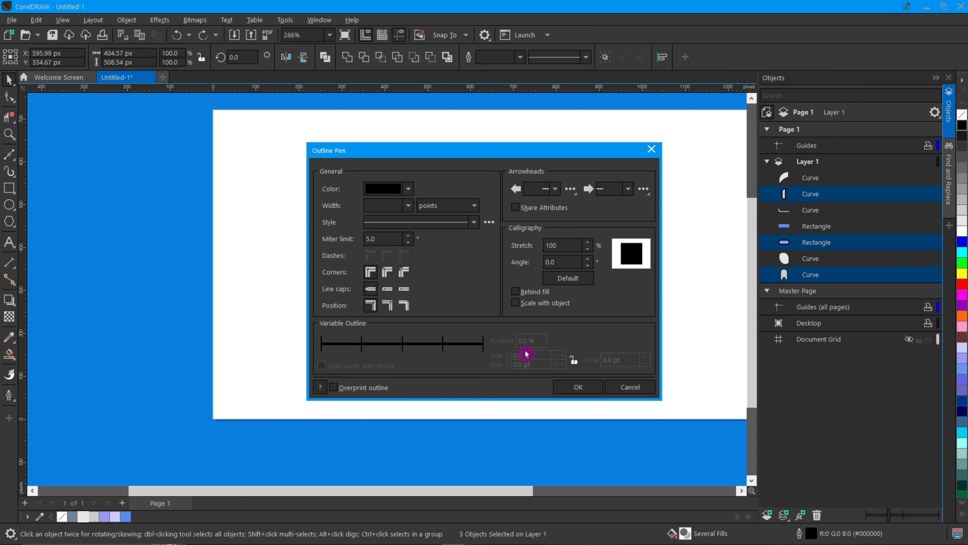
left_click(576, 386)
Select the backpack and its top highlight and shift them slightly left against the body
left_click_drag(370, 200, 428, 330)
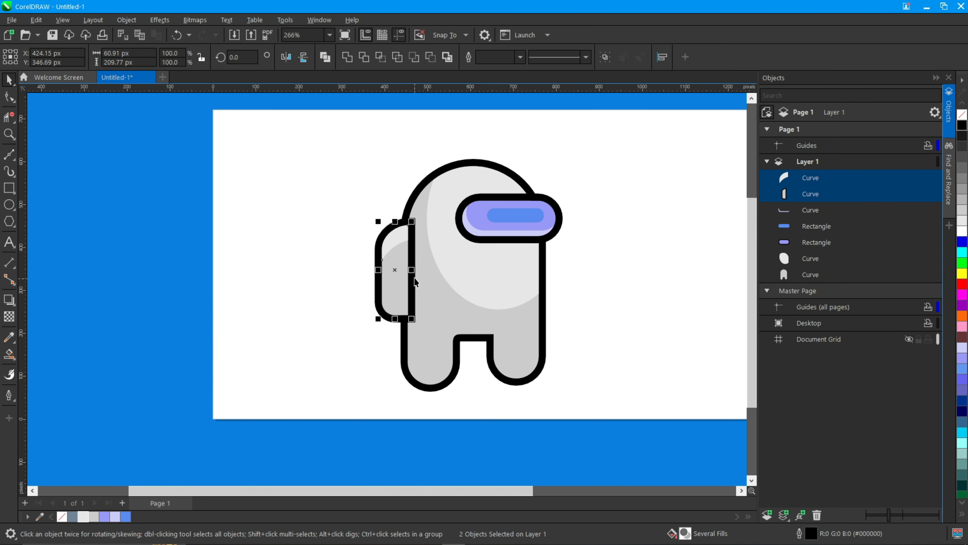
left_click_drag(407, 277, 398, 277)
scroll(404, 278, "up", 4)
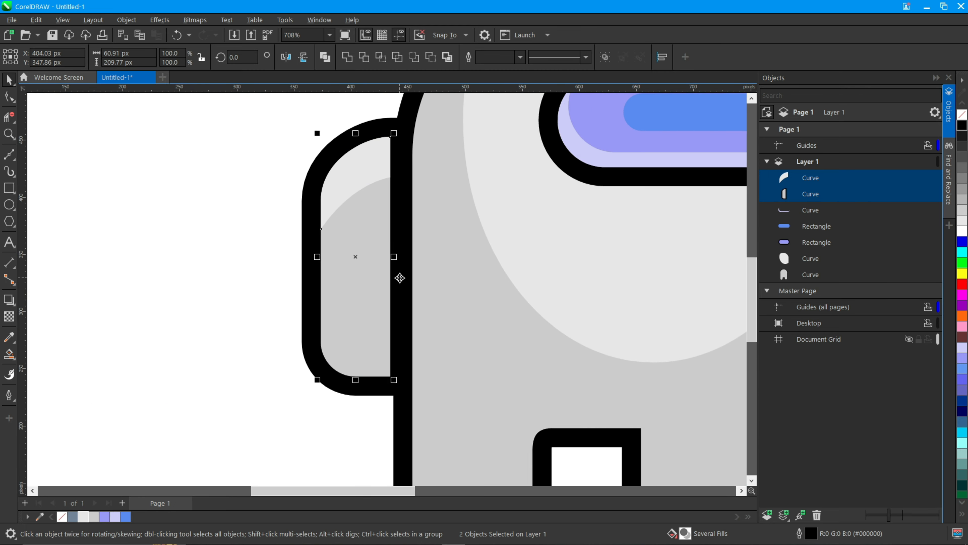
scroll(398, 276, "down", 5)
left_click(595, 270)
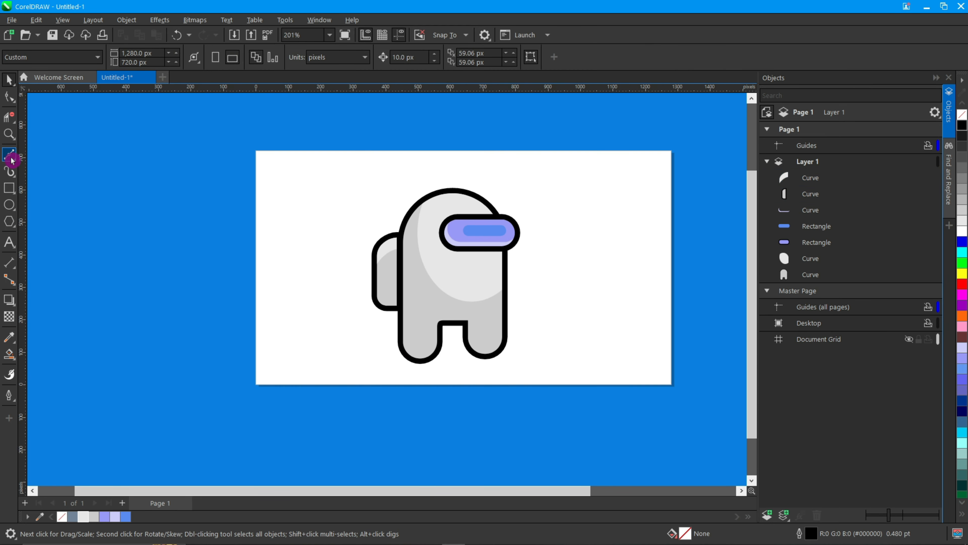
Draw a thin ellipse about 5 by 95 px on the backpack, nudge it up, fill it black and remove its outline
left_click(14, 206)
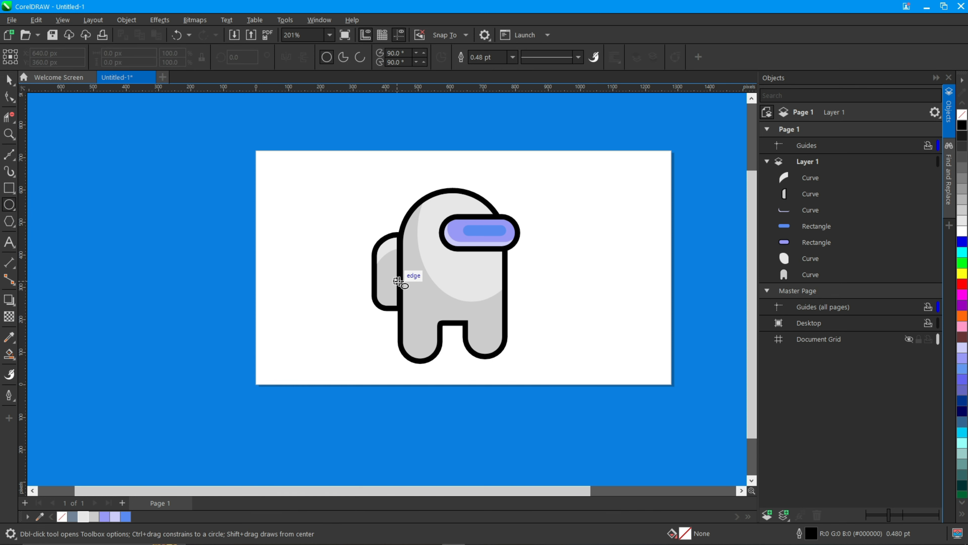
scroll(400, 280, "up", 4)
left_click(348, 253)
left_click_drag(348, 252, 352, 335)
key("Up")
key("Up")
key("Up")
left_click(962, 124)
right_click(962, 115)
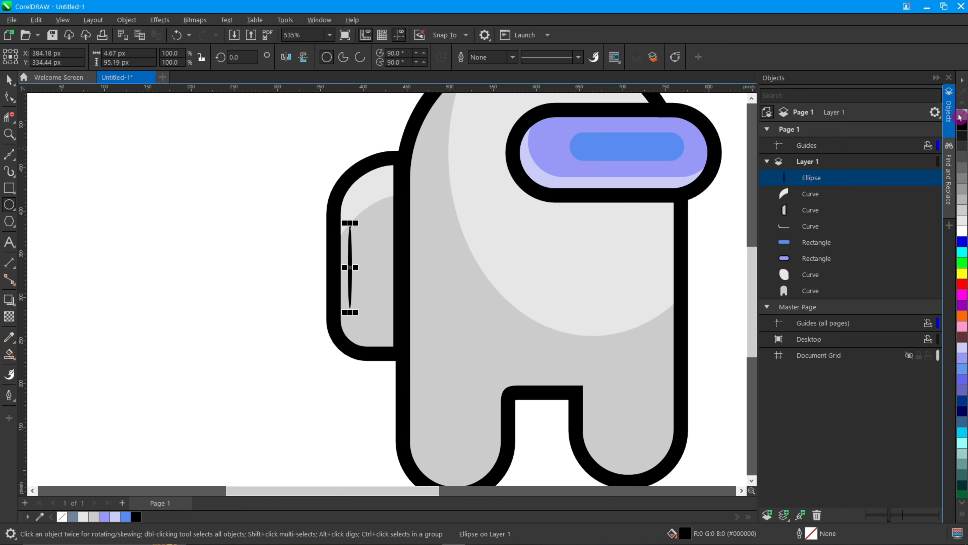
Duplicate the thin ellipse, move the copy to the helmet's upper left and rotate it diagonally
key("ctrl+c")
key("ctrl+v")
scroll(349, 260, "down", 2)
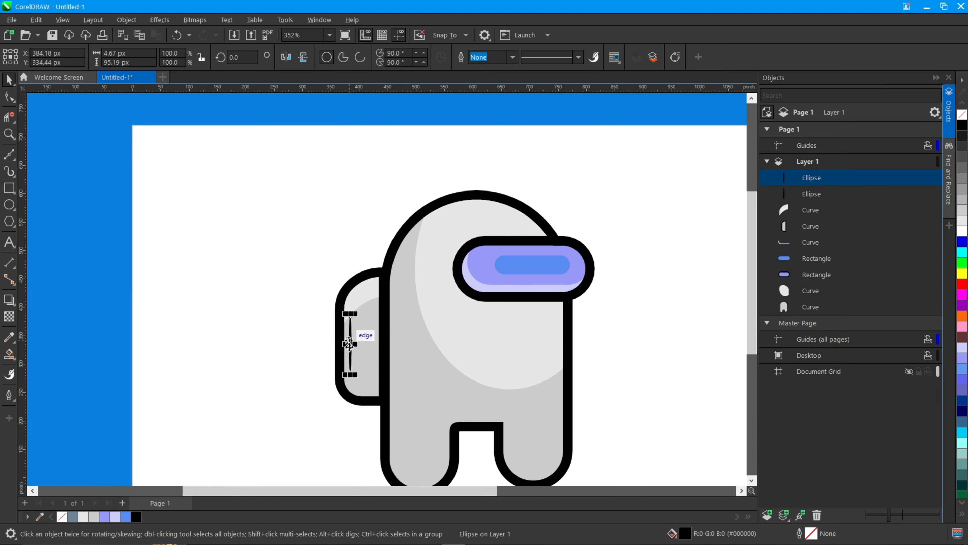
left_click_drag(348, 343, 417, 249)
scroll(417, 249, "up", 3)
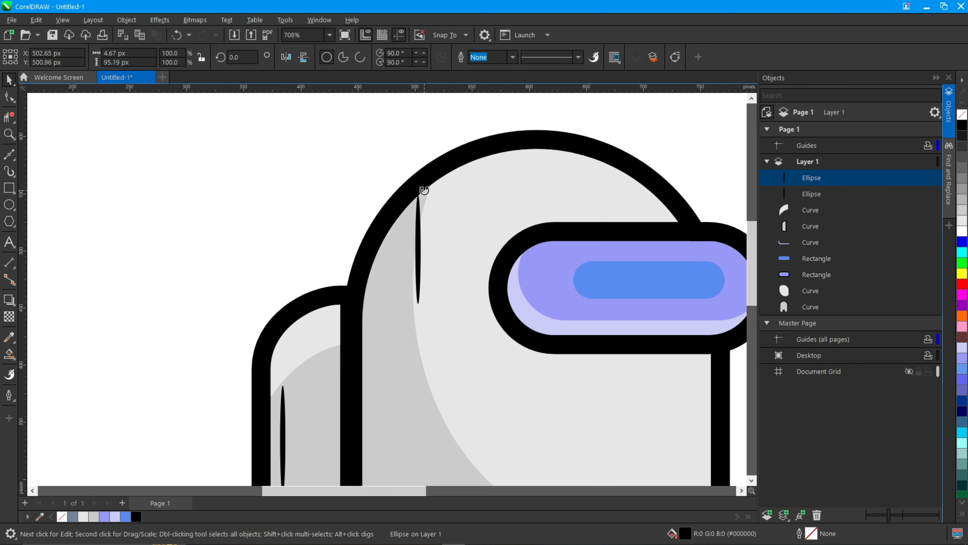
left_click_drag(424, 190, 466, 210)
left_click_drag(423, 244, 412, 229)
Convert the helmet highlight to curves and bend it to follow the helmet's rounded edge
key("F7")
key("ctrl+q")
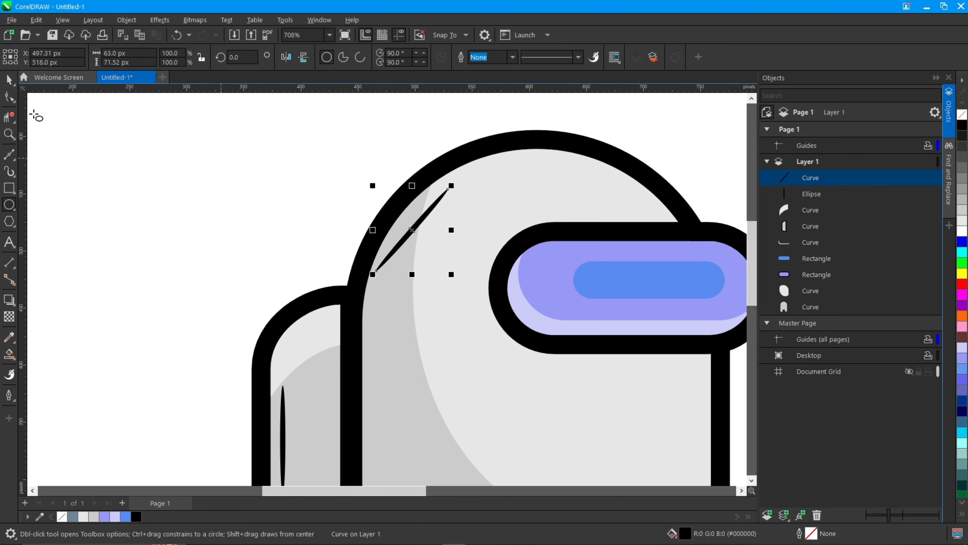
left_click(7, 100)
scroll(420, 232, "up", 4)
left_click_drag(395, 220, 390, 198)
scroll(391, 200, "down", 3)
left_click(393, 203)
scroll(396, 206, "up", 4)
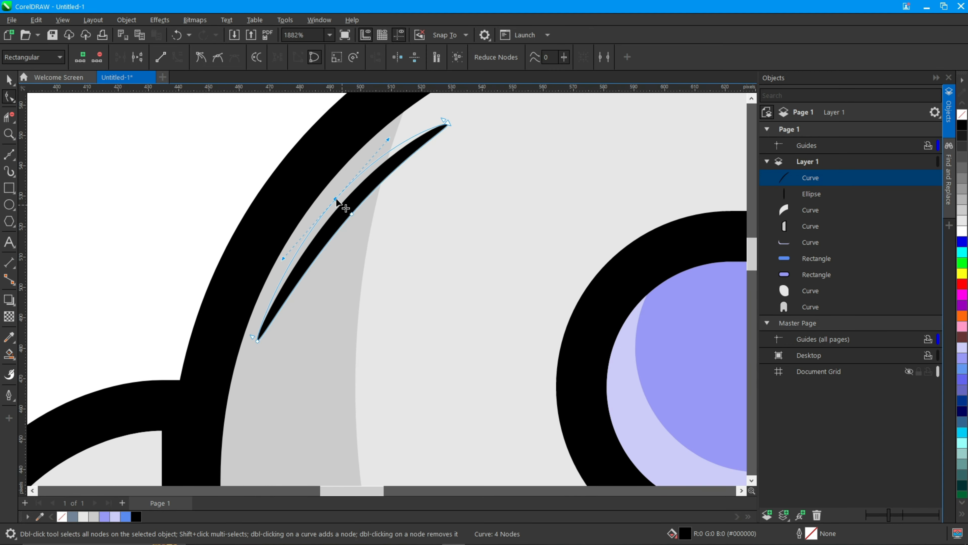
key("space")
scroll(336, 205, "down", 2)
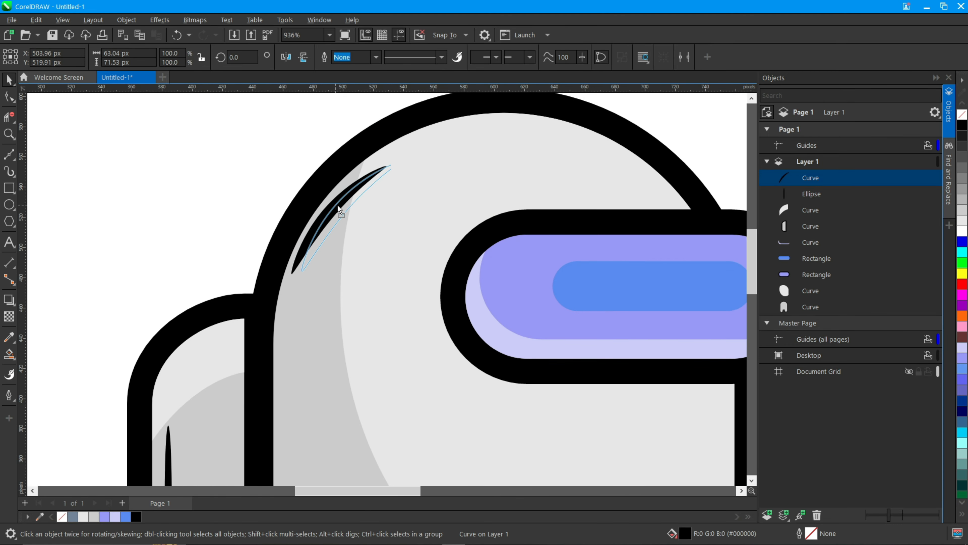
scroll(337, 204, "down", 1)
left_click(176, 282)
scroll(177, 282, "down", 3)
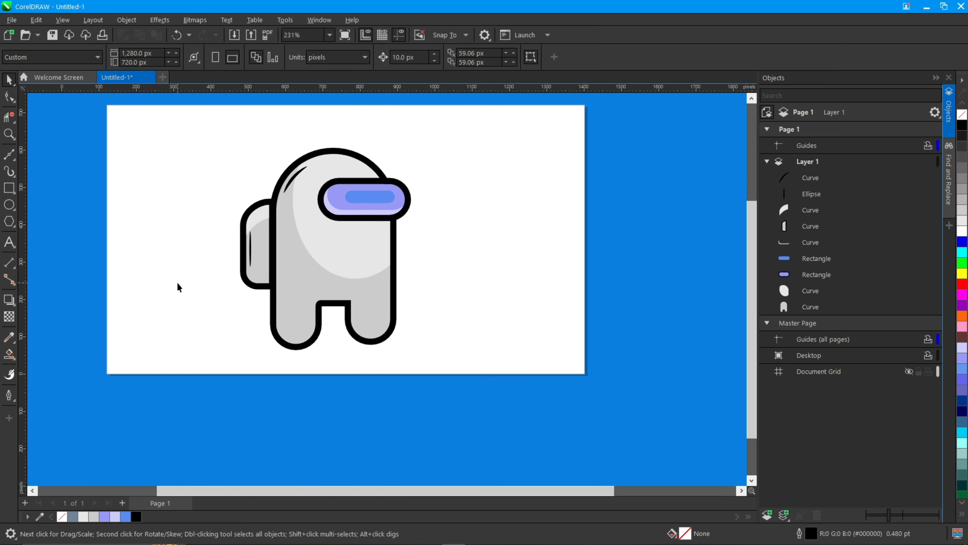
Draw a rectangle covering the whole page and move it to the bottom of the object stack
left_click_drag(177, 282, 268, 343)
left_click(8, 187)
mouse_move(198, 165)
left_mouse_down()
mouse_move(450, 371)
mouse_move(675, 433)
left_mouse_up()
left_click_drag(856, 184, 834, 330)
key("space")
Select the whole crewmate, duplicate it to the right and mirror the copy horizontally
left_click_drag(311, 134, 543, 435)
left_click_drag(417, 308, 546, 316)
key("plus")
left_click(287, 59)
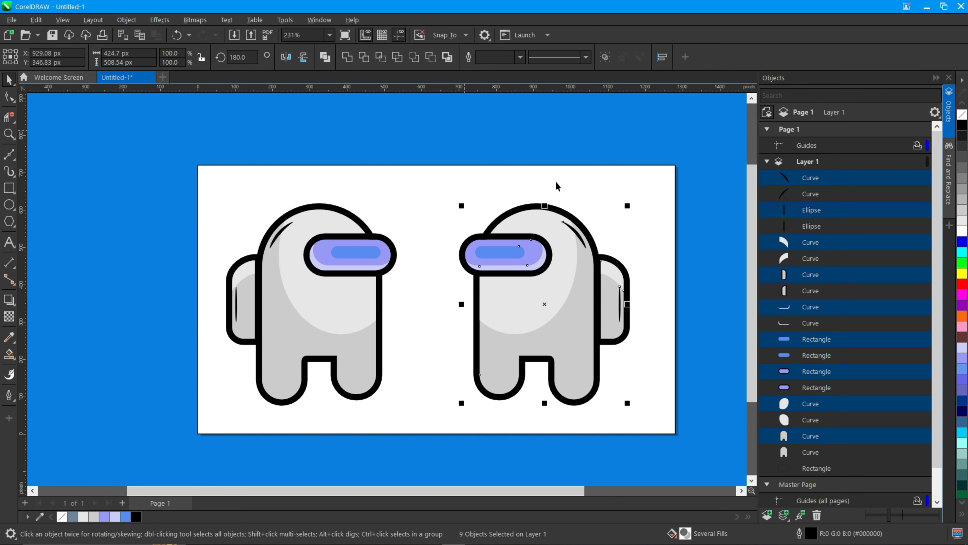
left_click(603, 147)
Fill the mirrored copy's body and backpack black and its face area dark grey
left_click(581, 317)
left_click(611, 311, "shift")
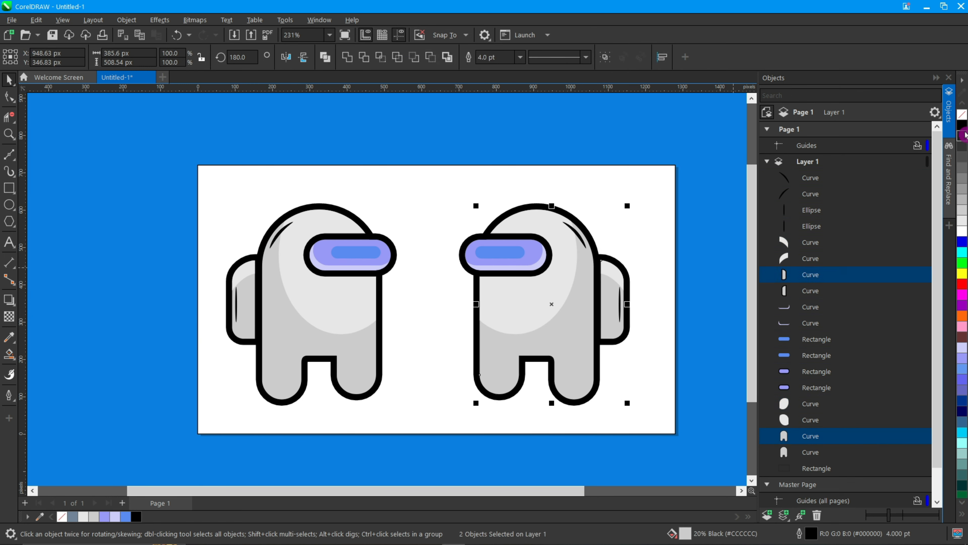
left_click(964, 135)
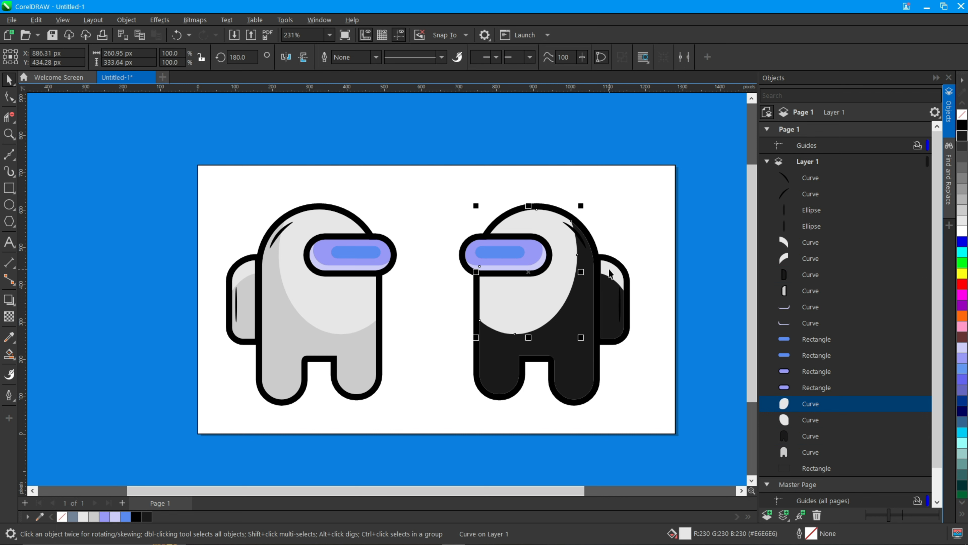
left_click(961, 150)
left_click(605, 133)
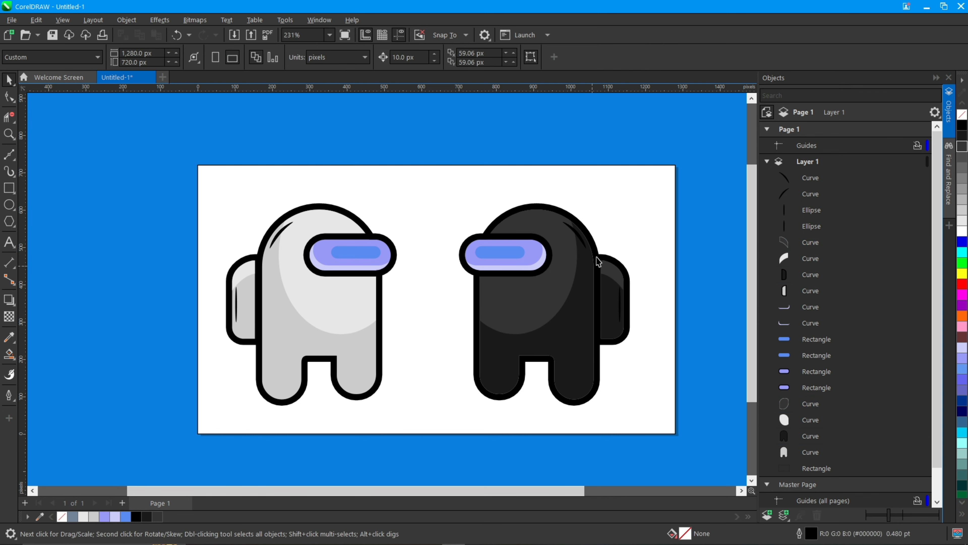
Reposition the helmet highlight on the black crewmate
scroll(575, 238, "up", 4)
left_click(571, 236)
left_click_drag(571, 235, 530, 215)
left_click(530, 215)
left_click_drag(486, 173, 479, 181)
key("space")
Fill the background rectangle light grey
left_click(630, 138)
key("space")
scroll(630, 136, "down", 1)
scroll(630, 136, "down", 3)
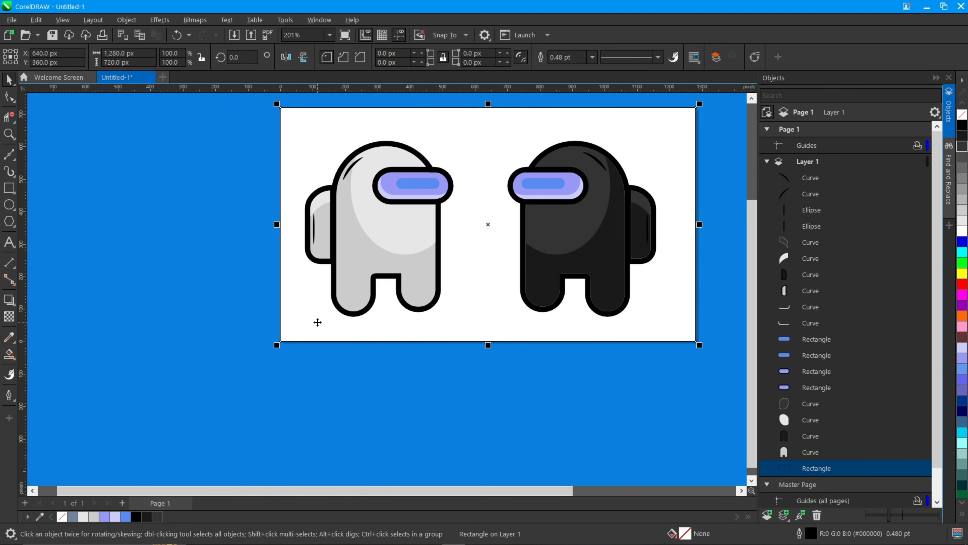
left_click(963, 198)
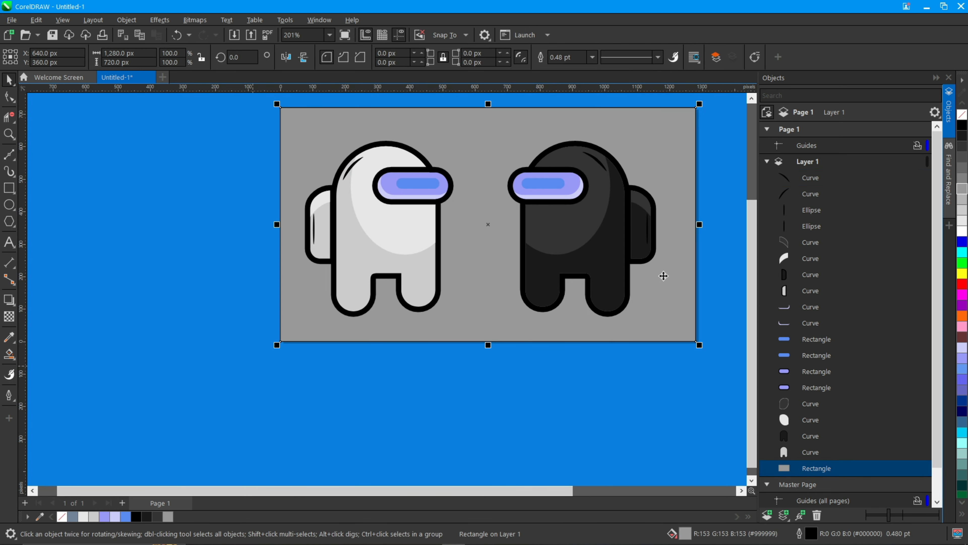
left_click(963, 209)
Select both crewmates, scale them down to about 84% and move them up slightly
scroll(483, 263, "down", 1)
left_click_drag(307, 160, 440, 267)
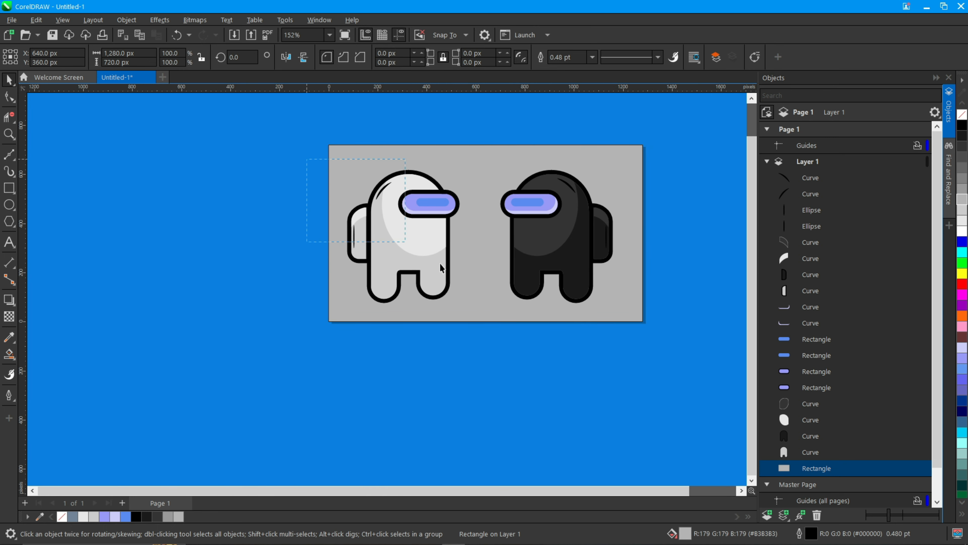
left_click_drag(632, 309, 594, 294)
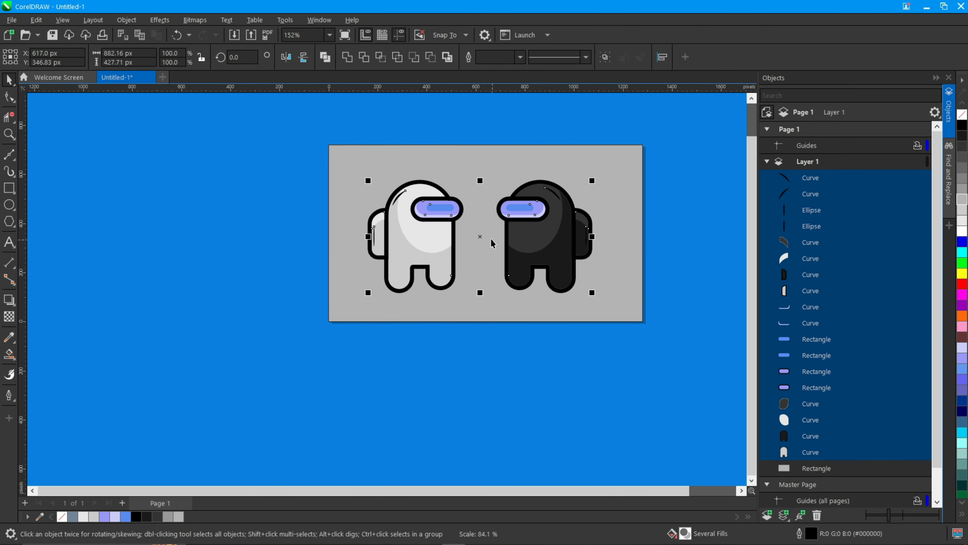
left_click_drag(480, 235, 482, 229)
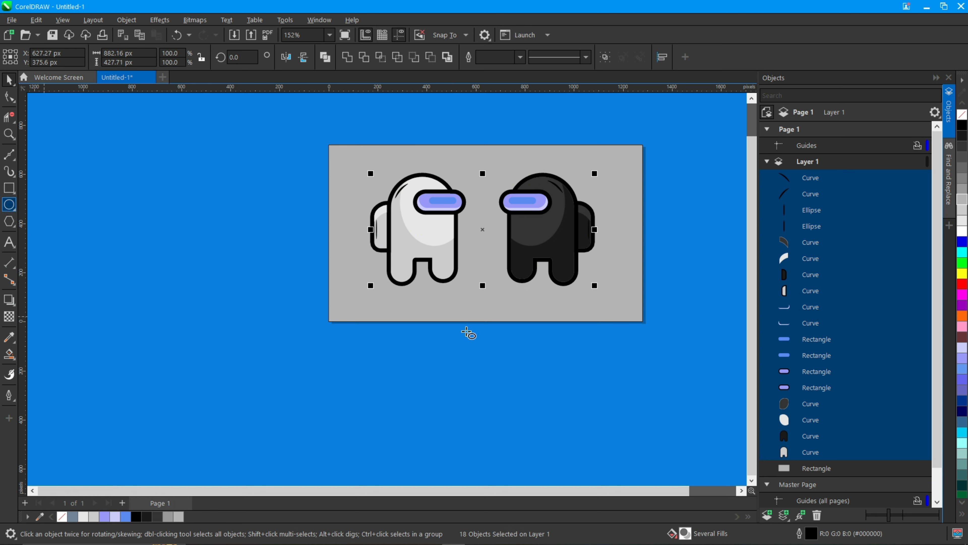
Draw a flat ellipse about 401 by 31 px under the white crewmate, fill it grey and remove its outline
left_click_drag(372, 285, 478, 299)
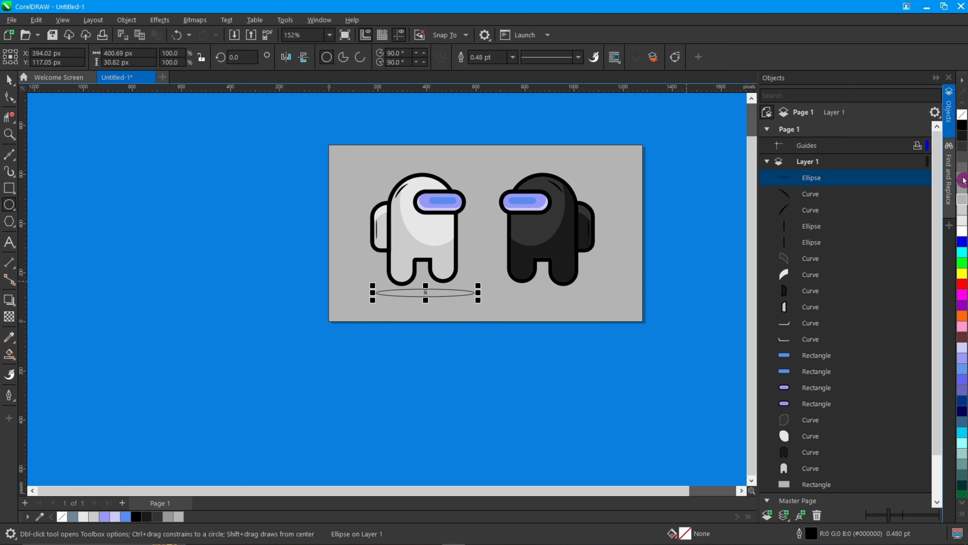
left_click(962, 190)
right_click(962, 115)
key("space")
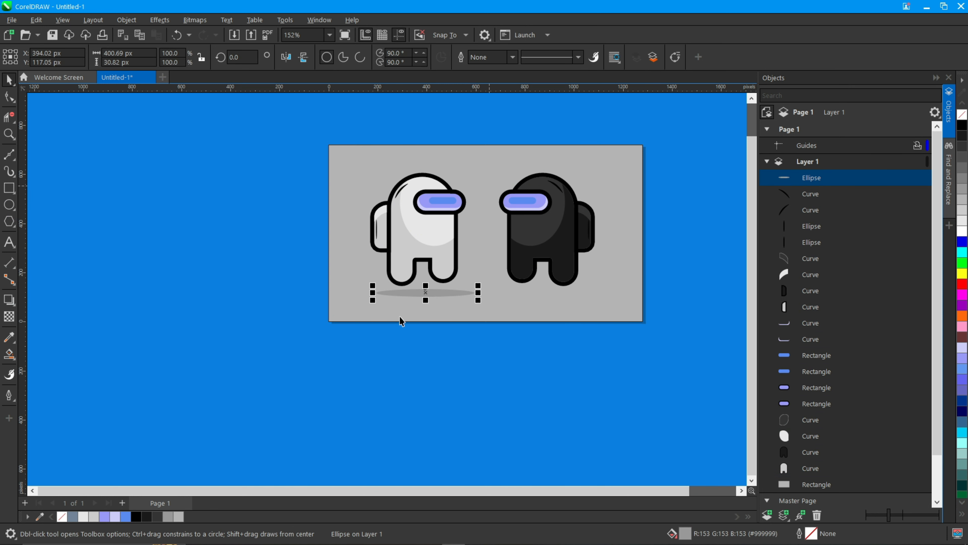
Nudge the shadow ellipse down and duplicate it under the black crewmate
scroll(399, 320, "up", 2)
scroll(508, 255, "up", 6)
scroll(508, 255, "right", 8)
scroll(508, 255, "down", 1)
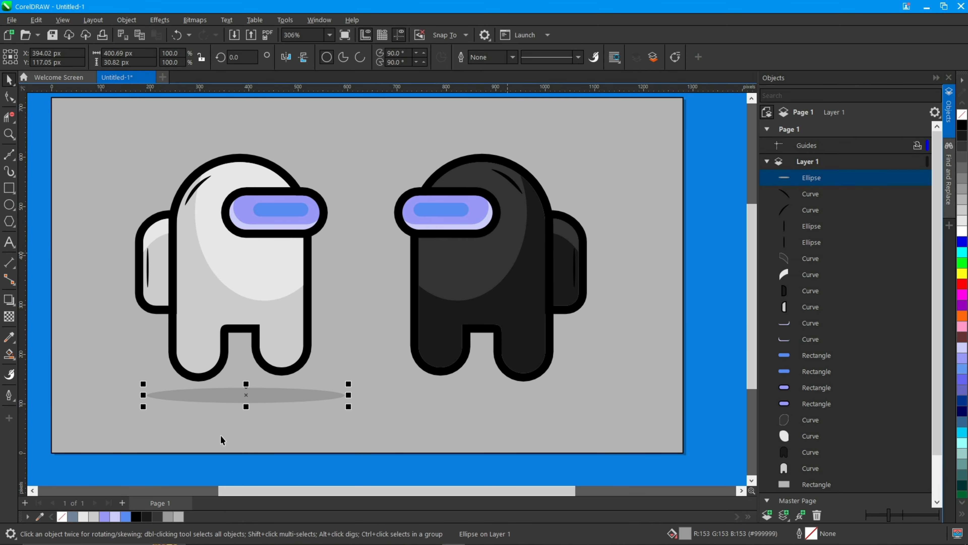
left_click_drag(247, 396, 242, 405)
key("ctrl+c")
key("ctrl+v")
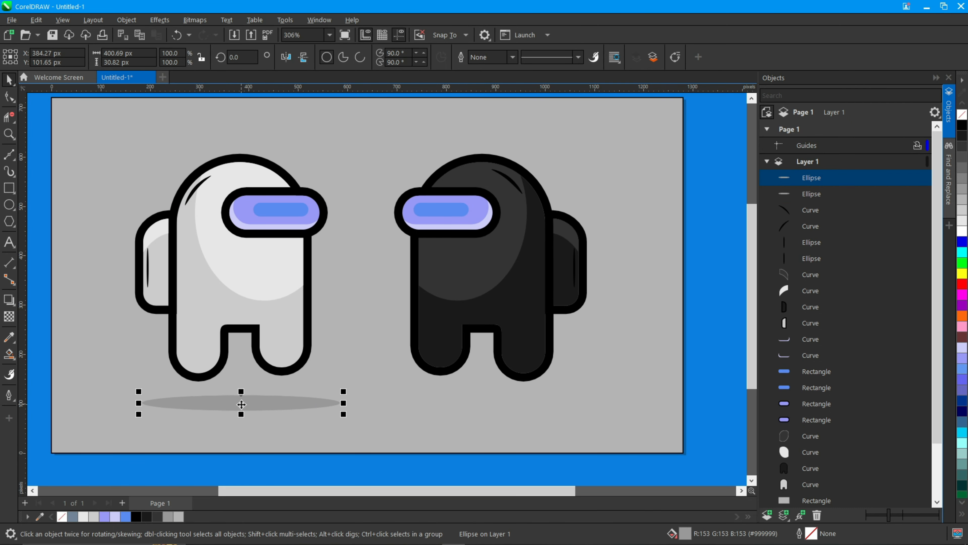
left_click_drag(242, 404, 497, 404)
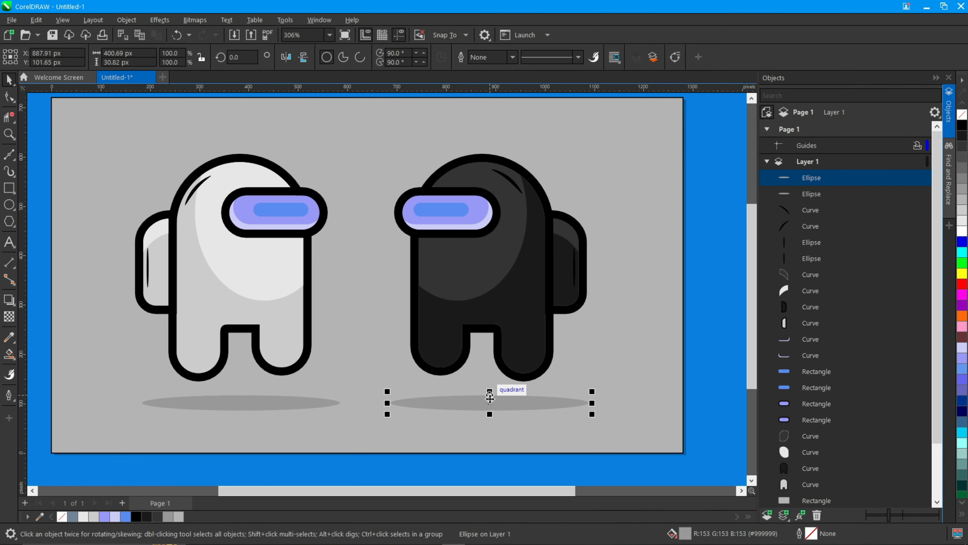
scroll(677, 314, "down", 3)
left_click(676, 314)
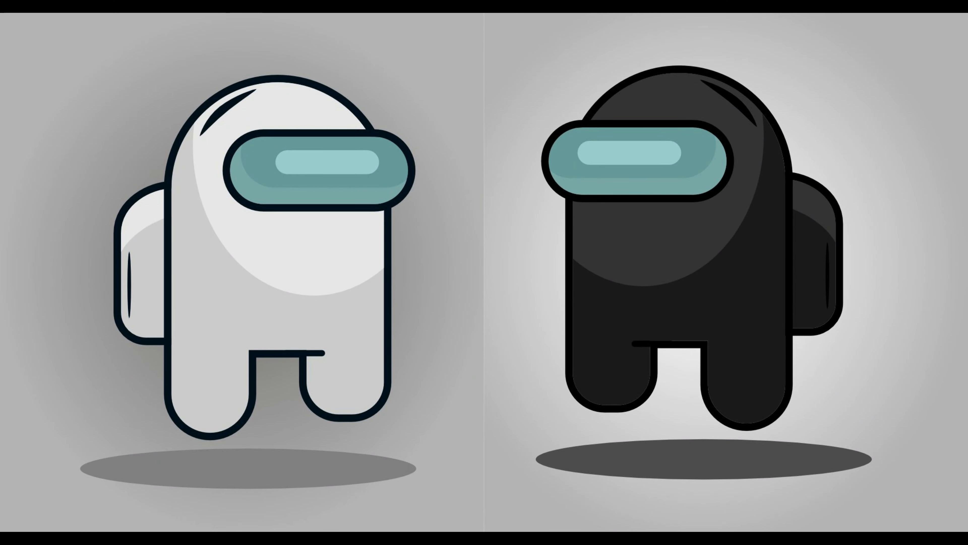